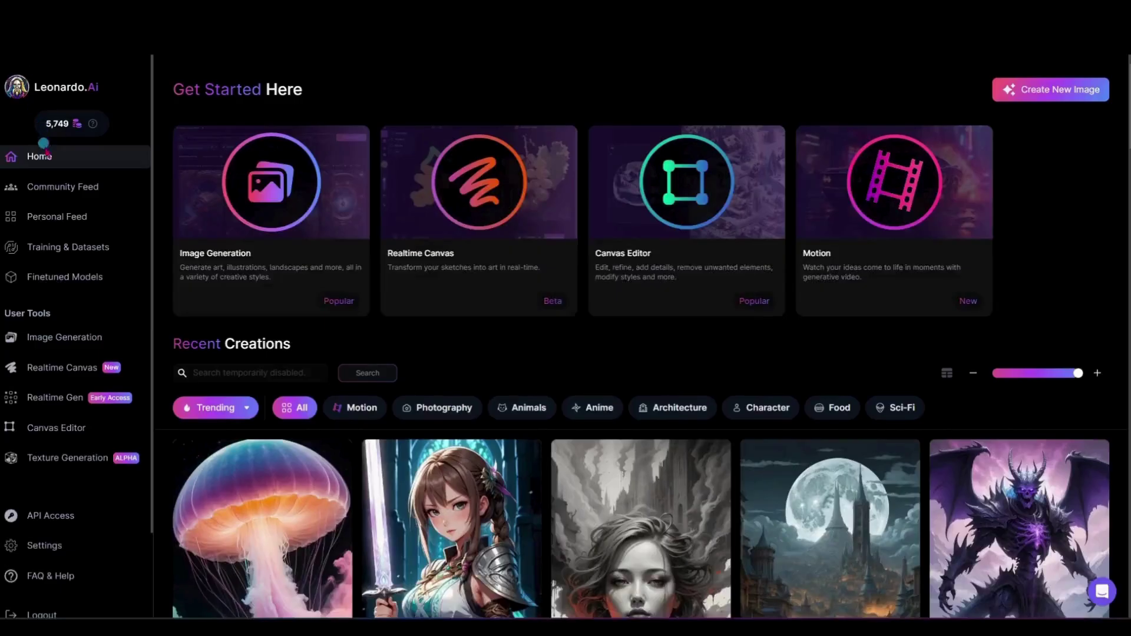
# - Open the Realtime Gen tool from the Leonardo.Ai left sidebar
pyautogui.click(60, 403)
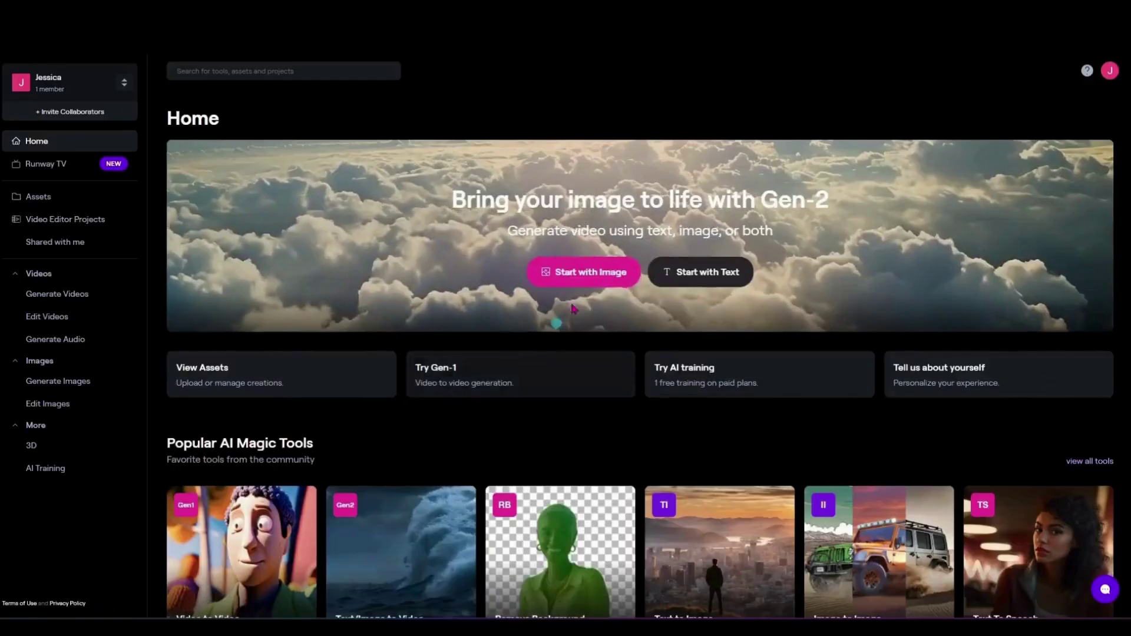
# - Start a Gen-2 video with an image in Runway and view the Motion Brush info
pyautogui.click(581, 271)
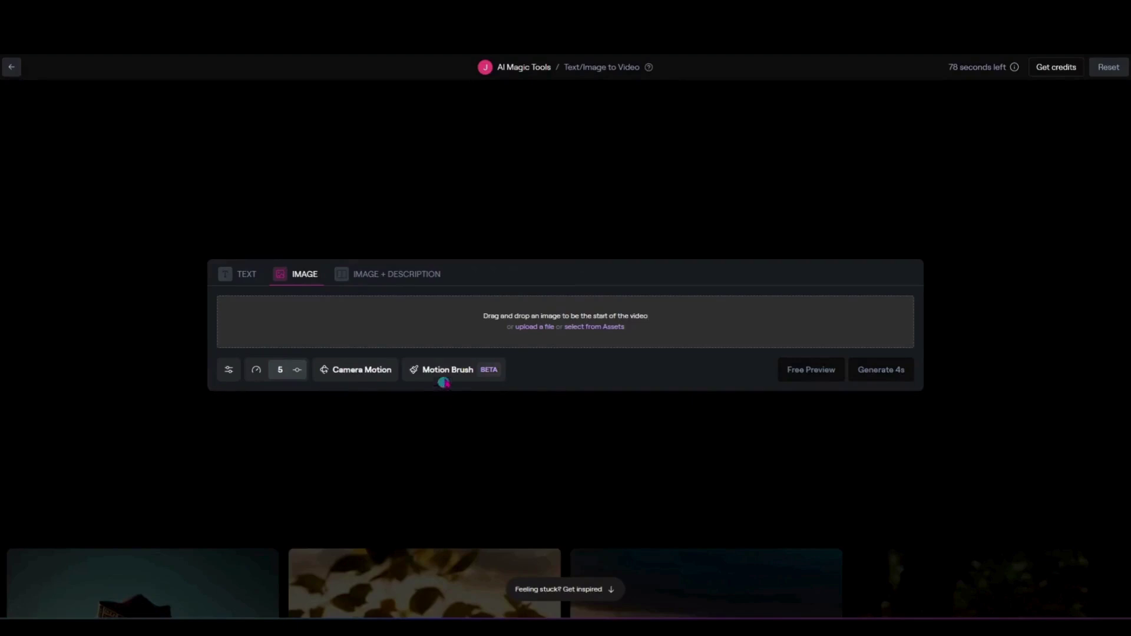
pyautogui.click(446, 371)
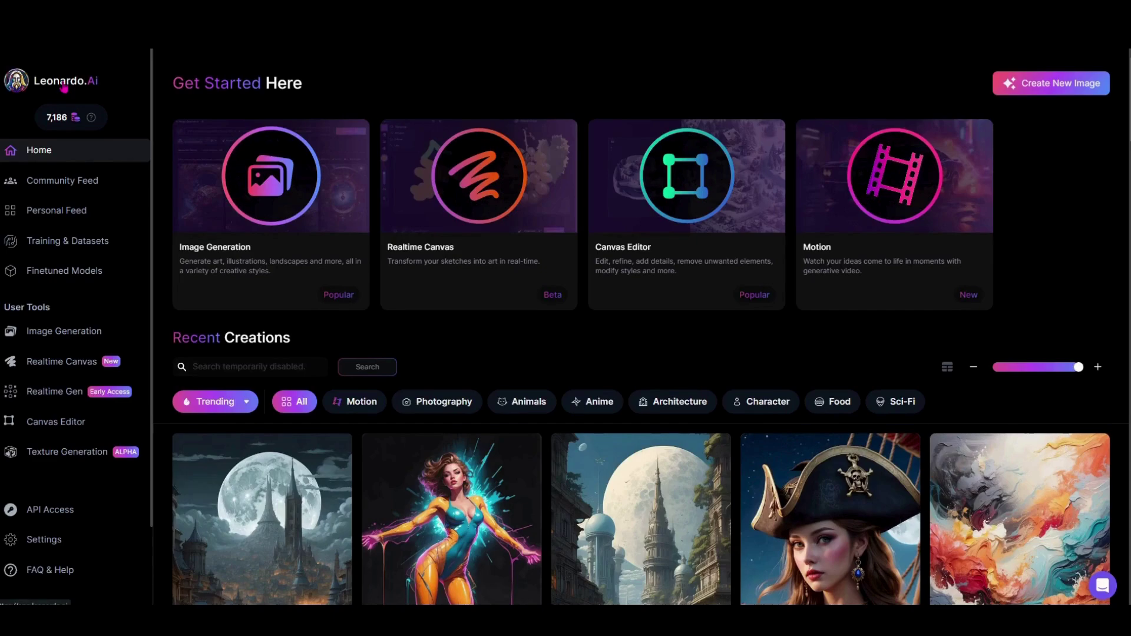
# - Enter the prompt 'Ice Queen Fairy' in Realtime Gen to render a winged fairy portrait
pyautogui.click(55, 400)
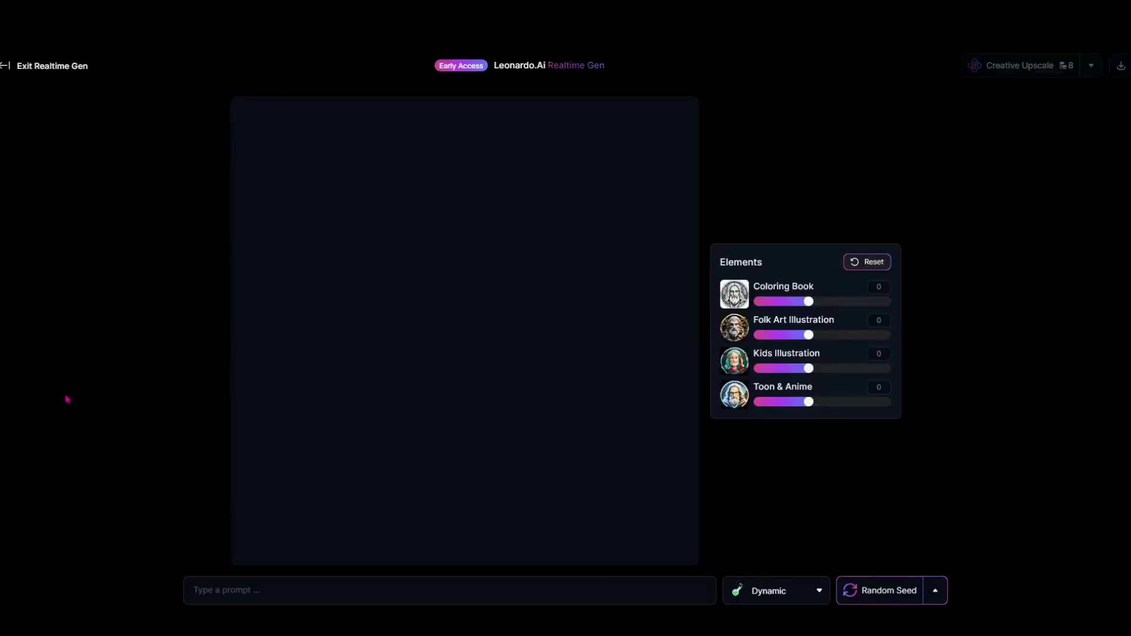
pyautogui.write('Ice')
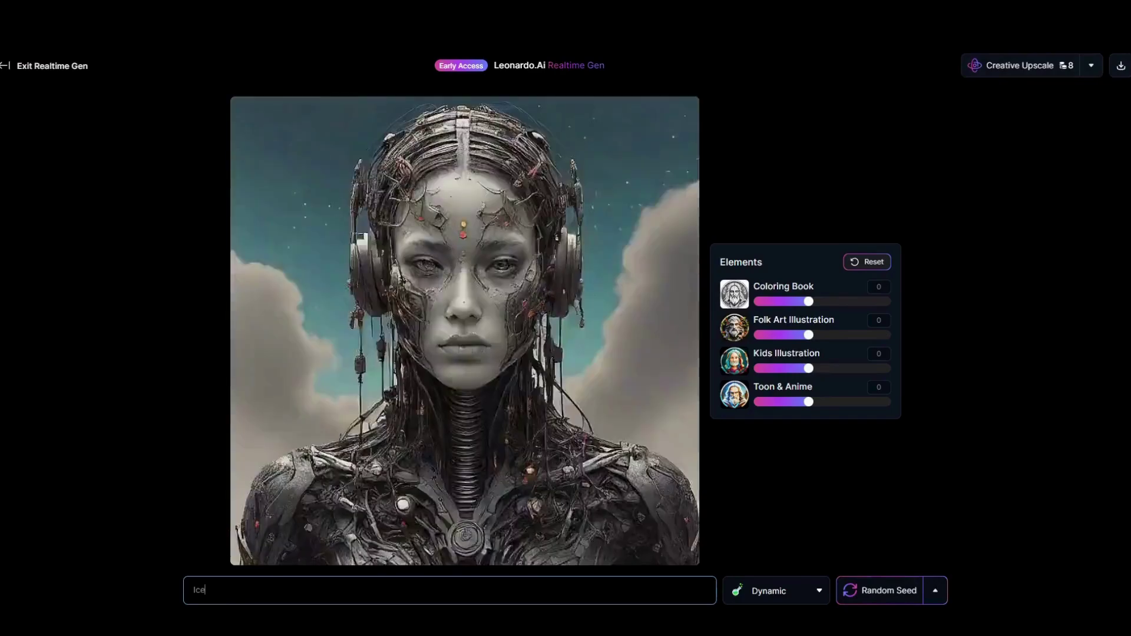
pyautogui.write(' Quee')
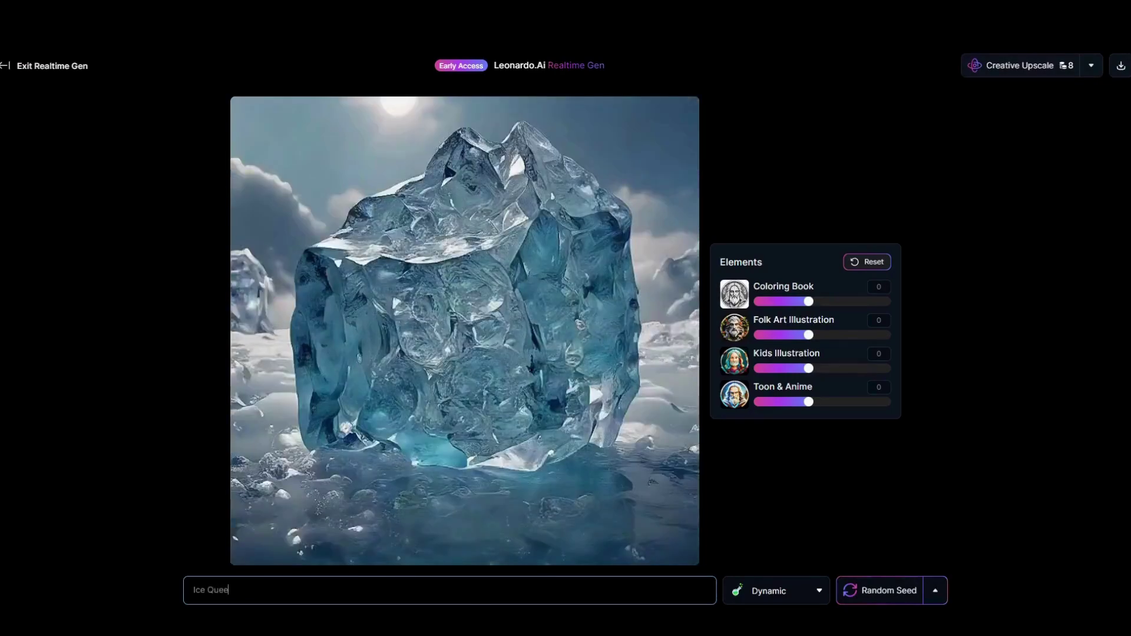
pyautogui.write('n Fairy')
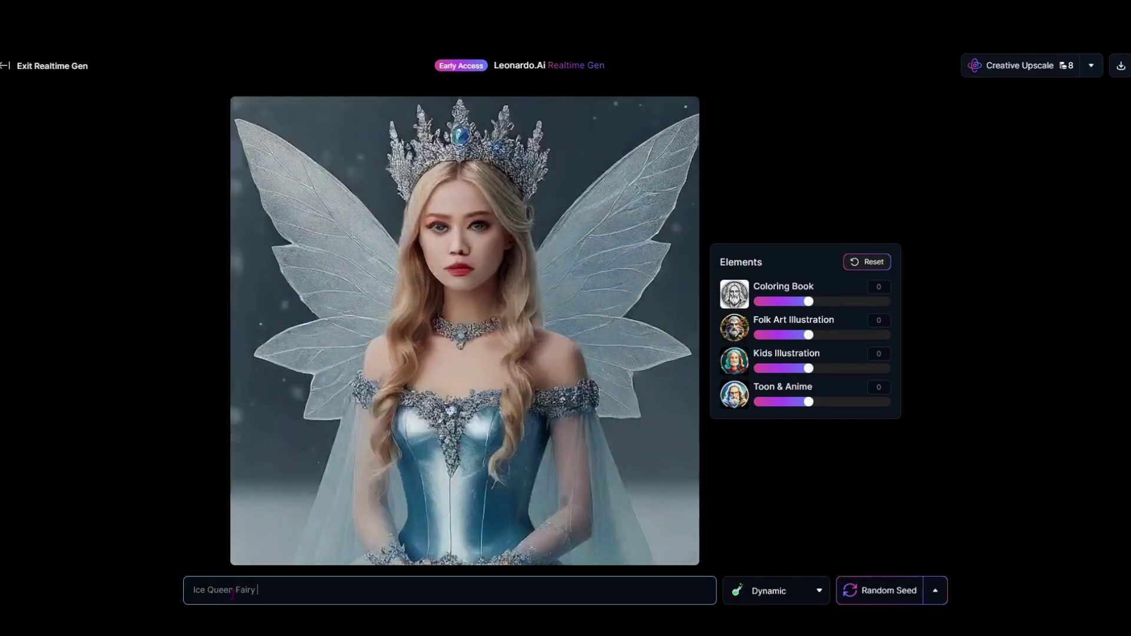
pyautogui.click(258, 590)
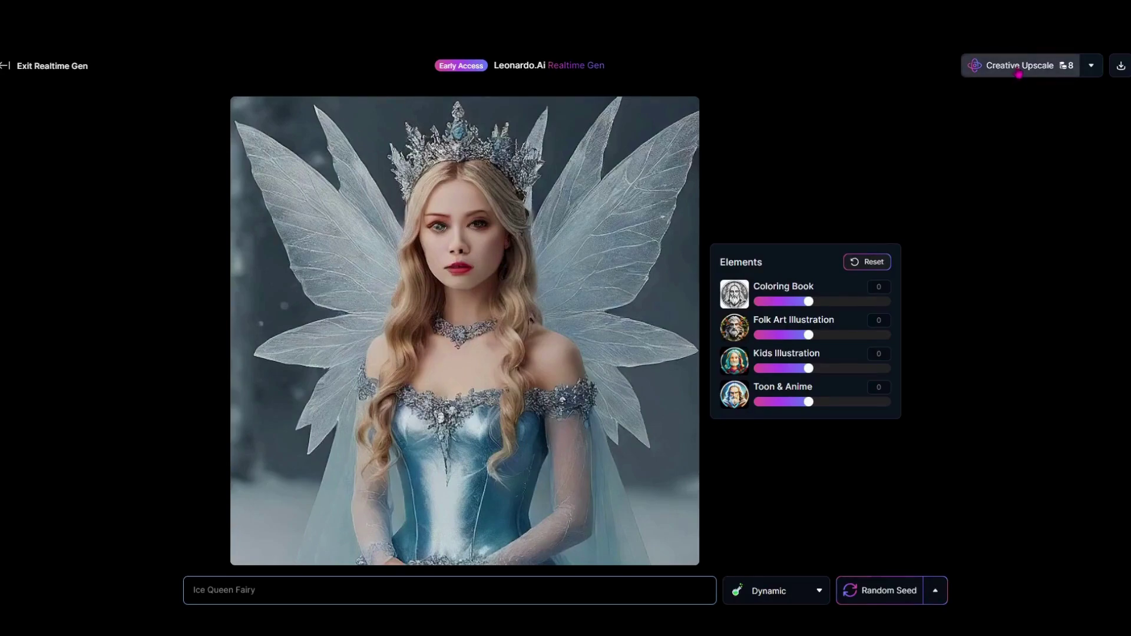
# - Send the fairy image for a Creative Upscale, keeping the Dynamic style preset
pyautogui.click(1090, 75)
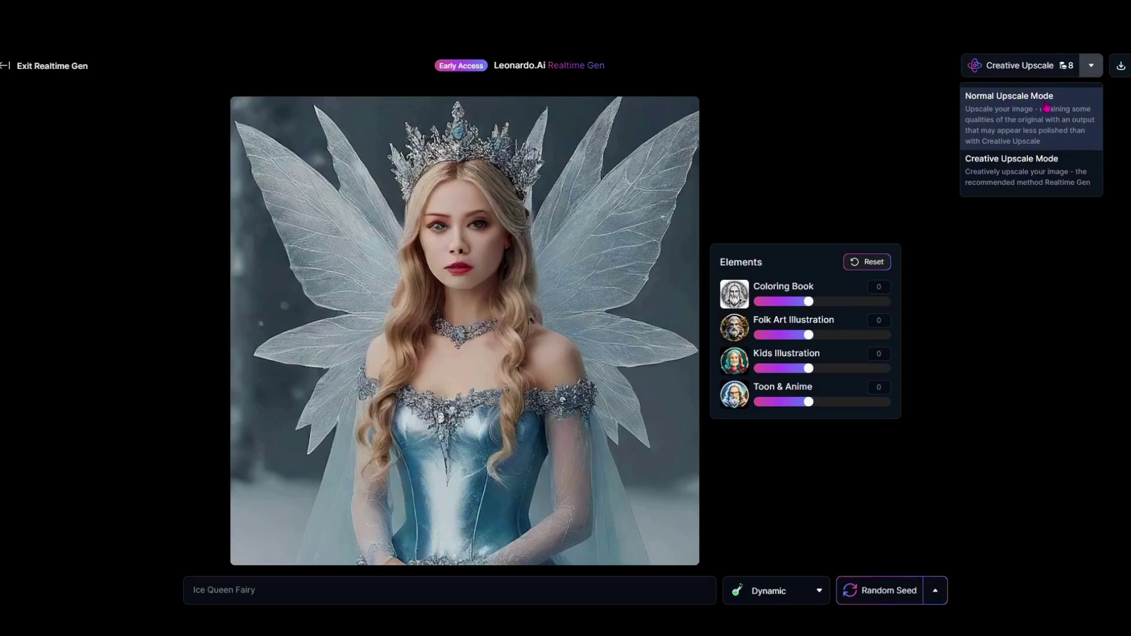
pyautogui.click(1022, 64)
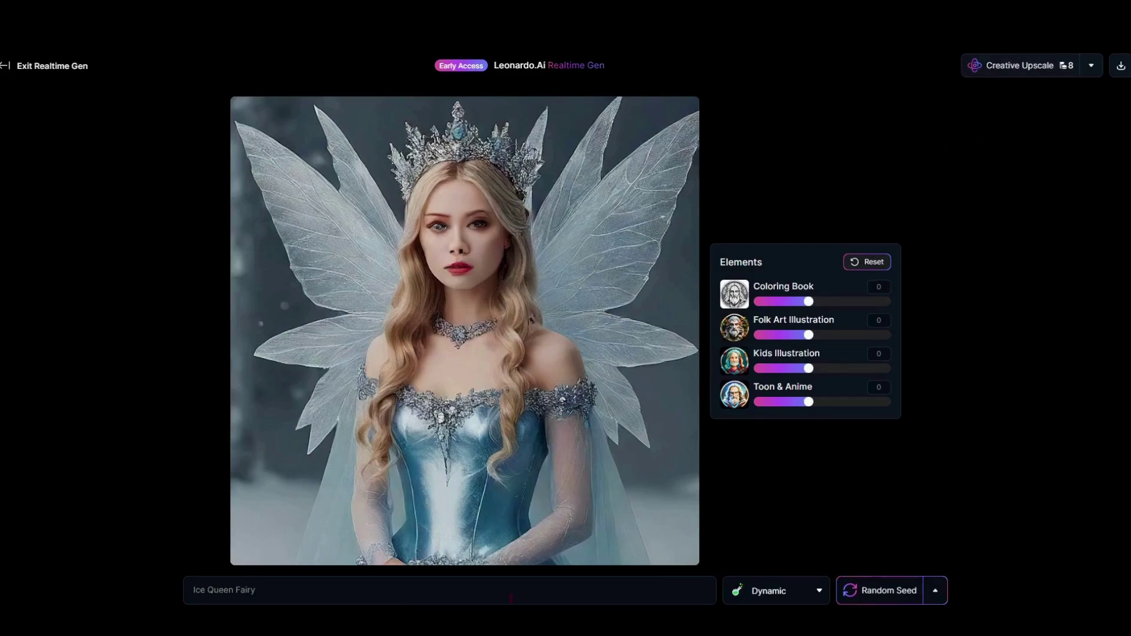
pyautogui.click(790, 600)
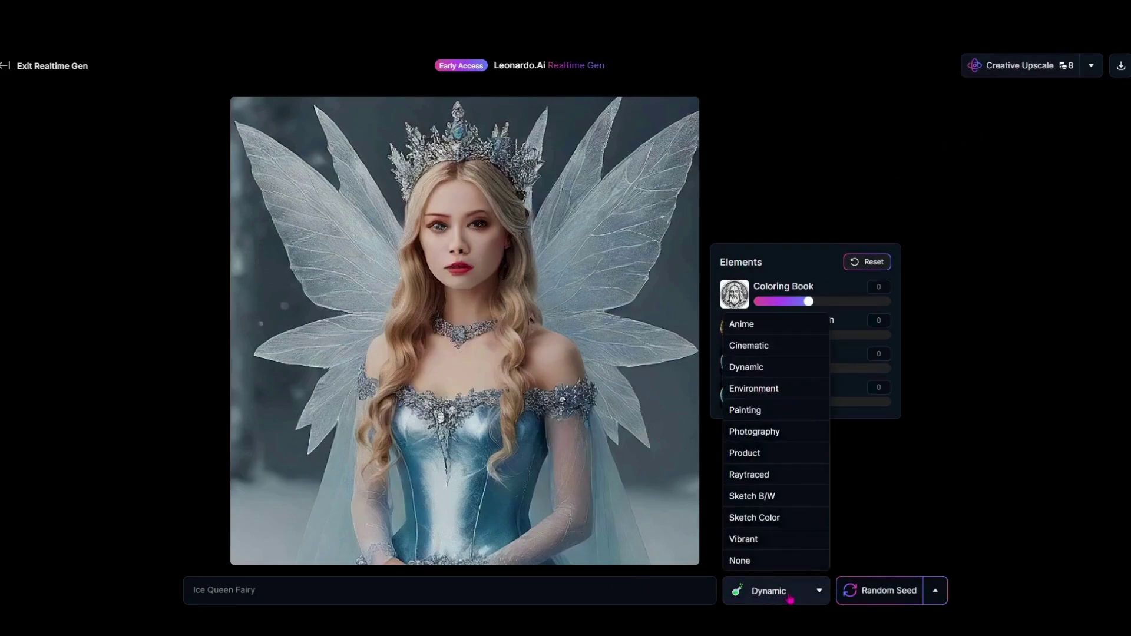
pyautogui.click(856, 509)
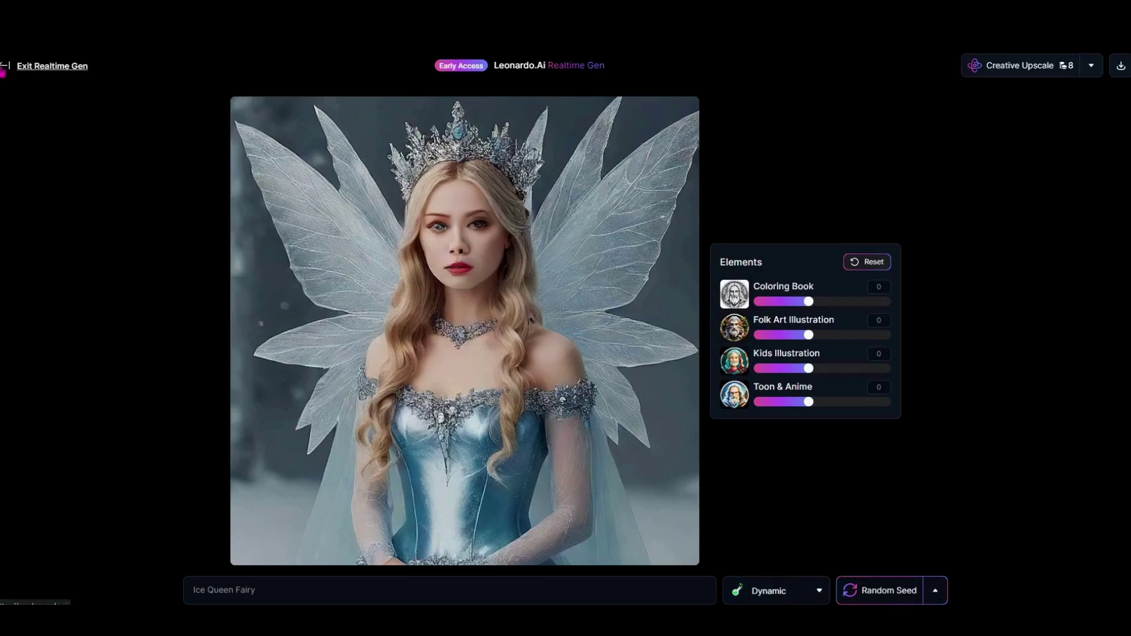
# - Open the upscaled Ice Queen Fairy image full-size from the Personal Feed
pyautogui.click(3, 70)
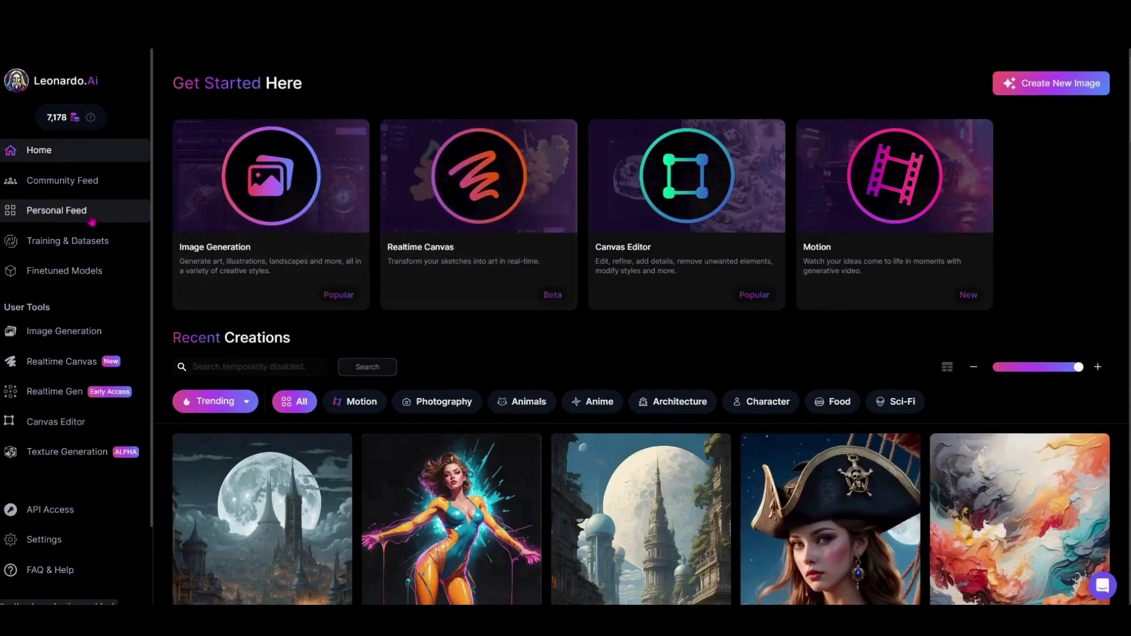
pyautogui.click(47, 216)
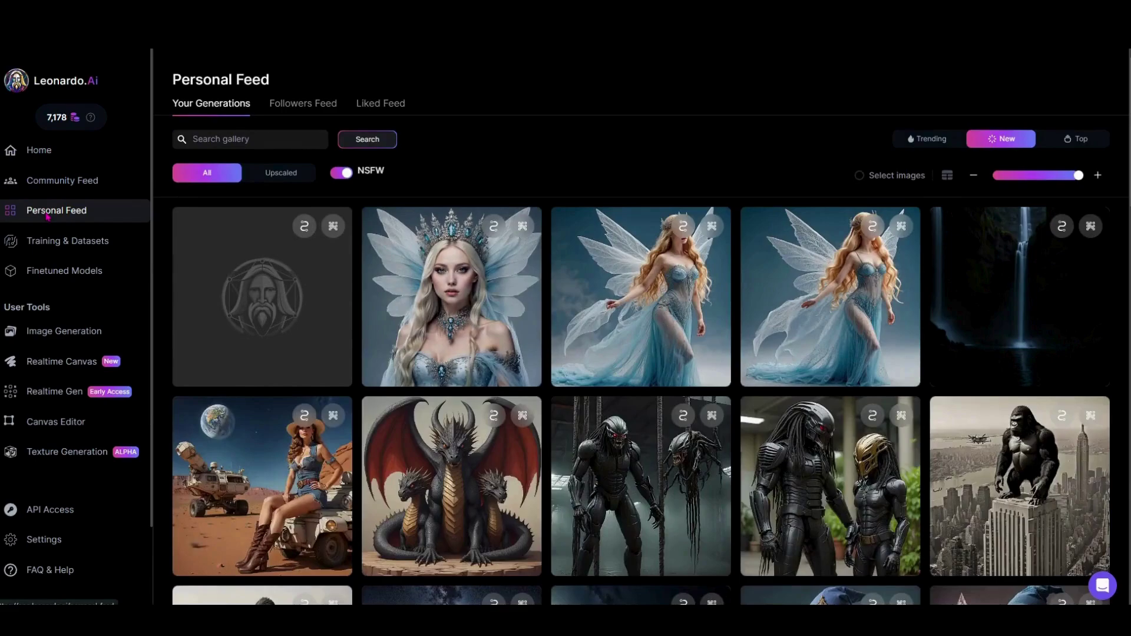
pyautogui.moveTo(250, 292)
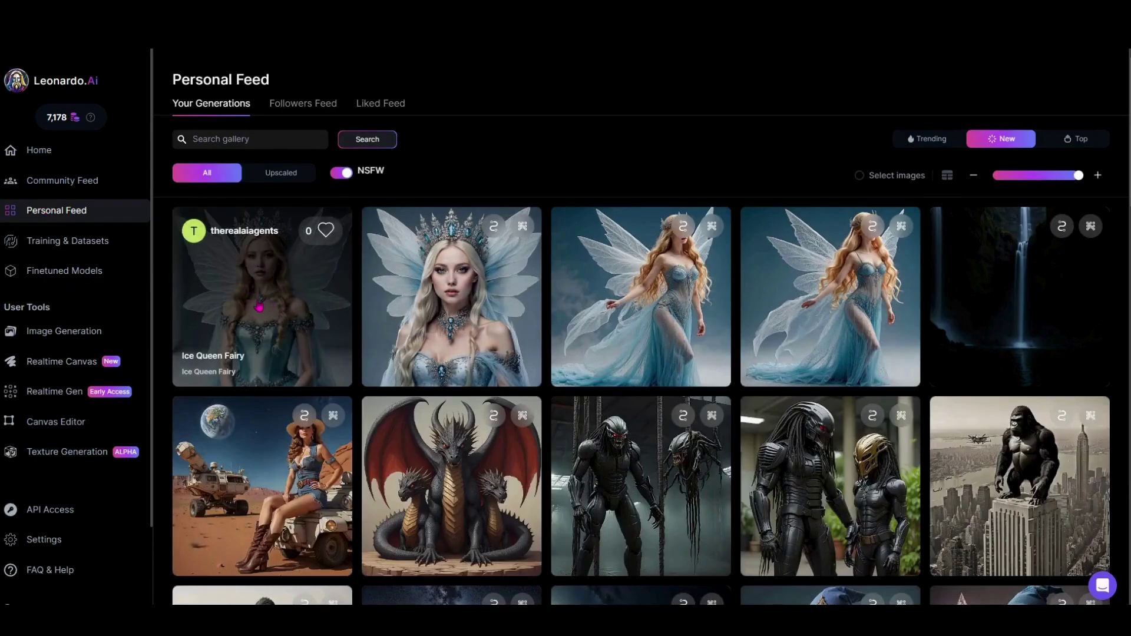
pyautogui.click(259, 307)
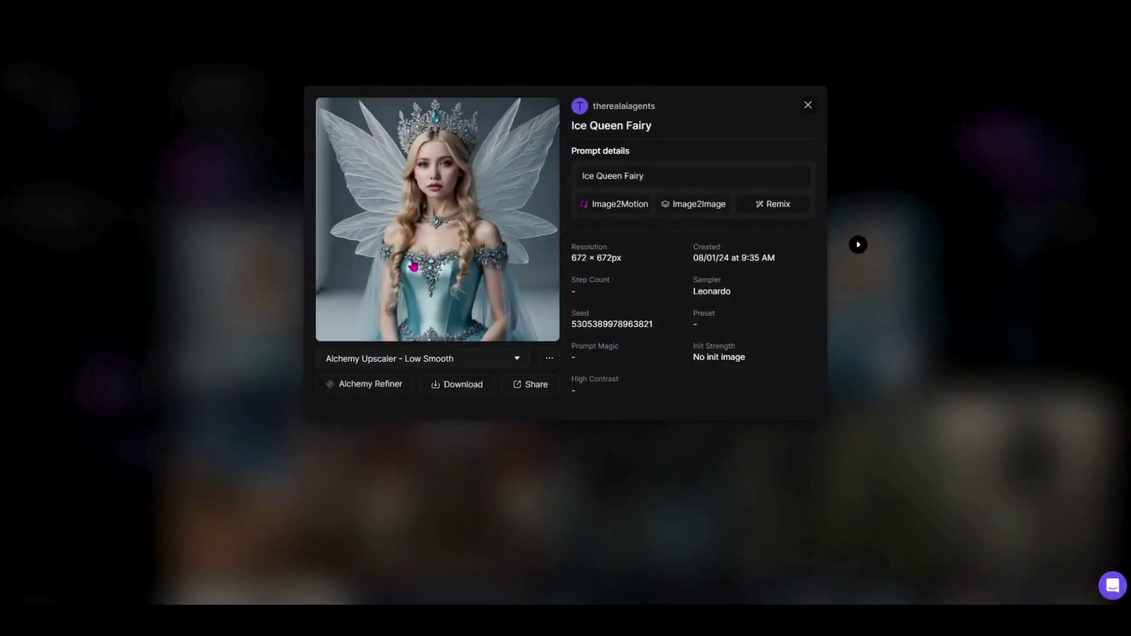
pyautogui.click(458, 267)
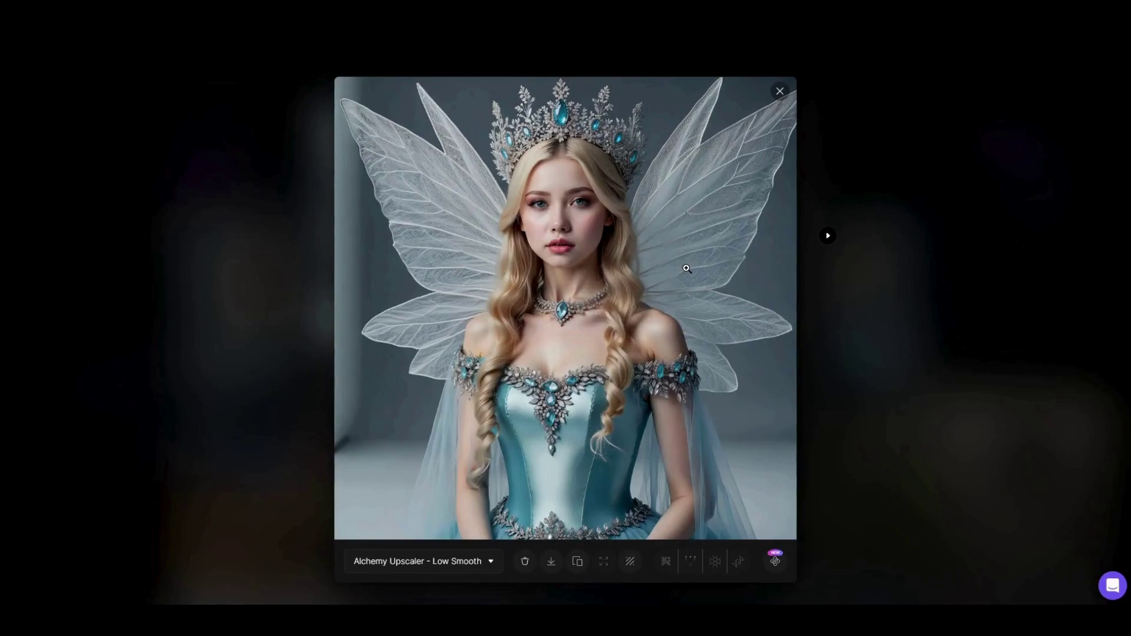
pyautogui.click(776, 561)
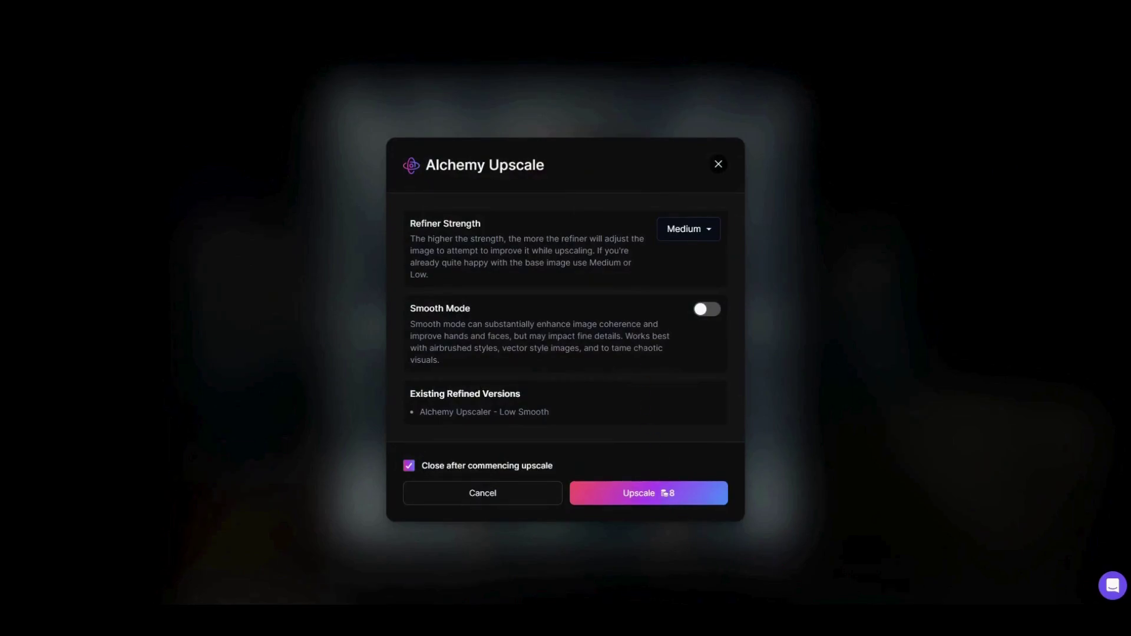
pyautogui.click(720, 165)
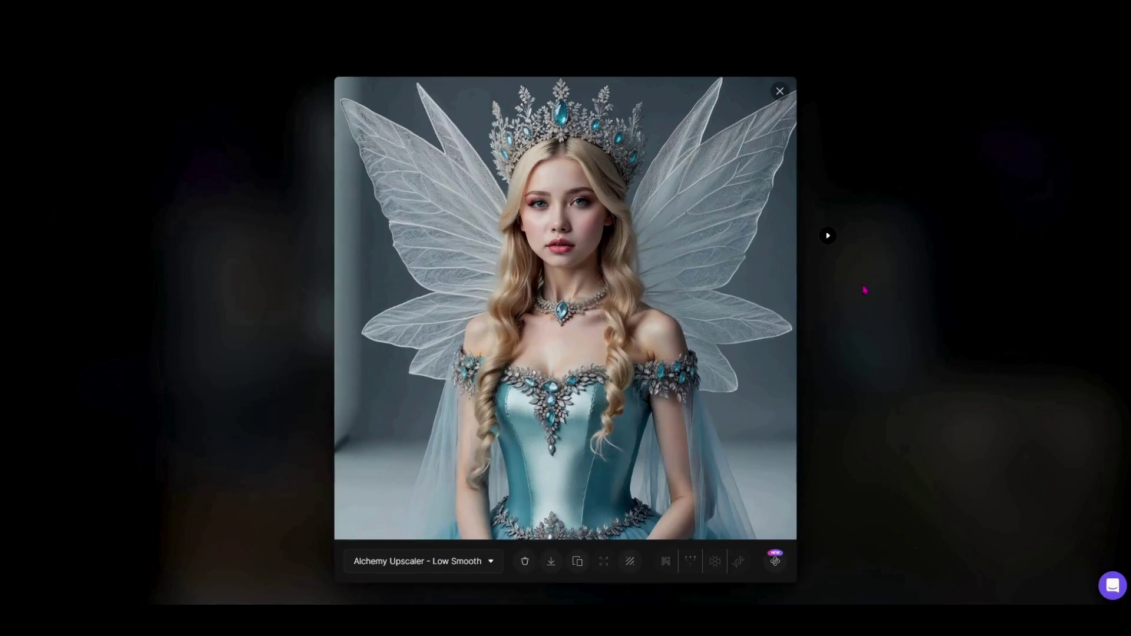
# - Download the 2048x2048 fairy image and drop it into Runway as the starting image
pyautogui.click(552, 571)
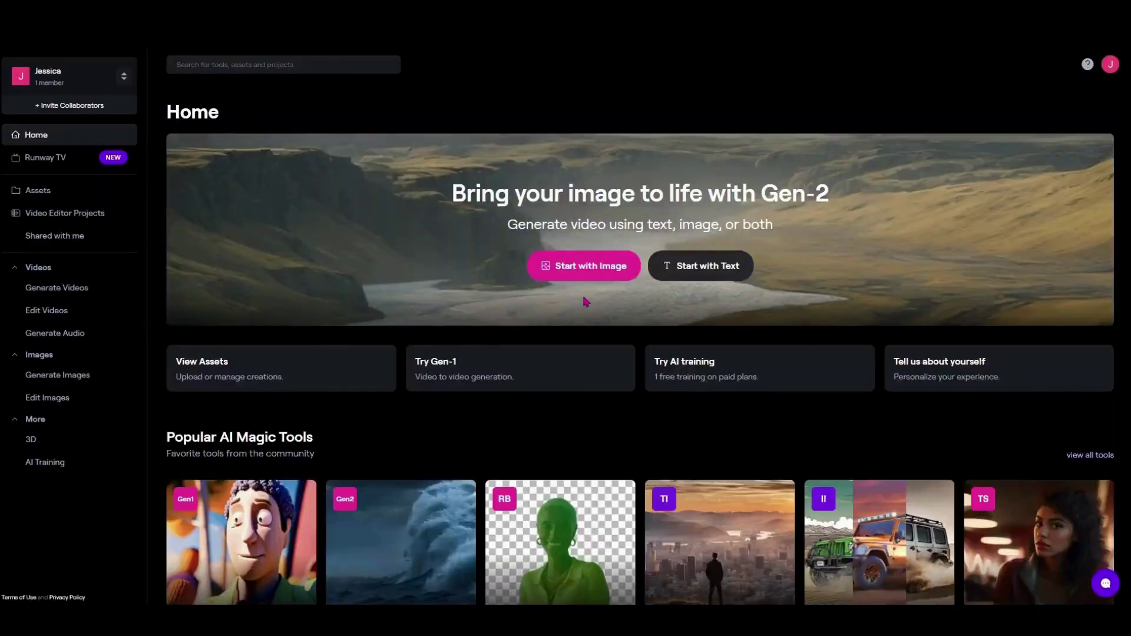
pyautogui.click(588, 273)
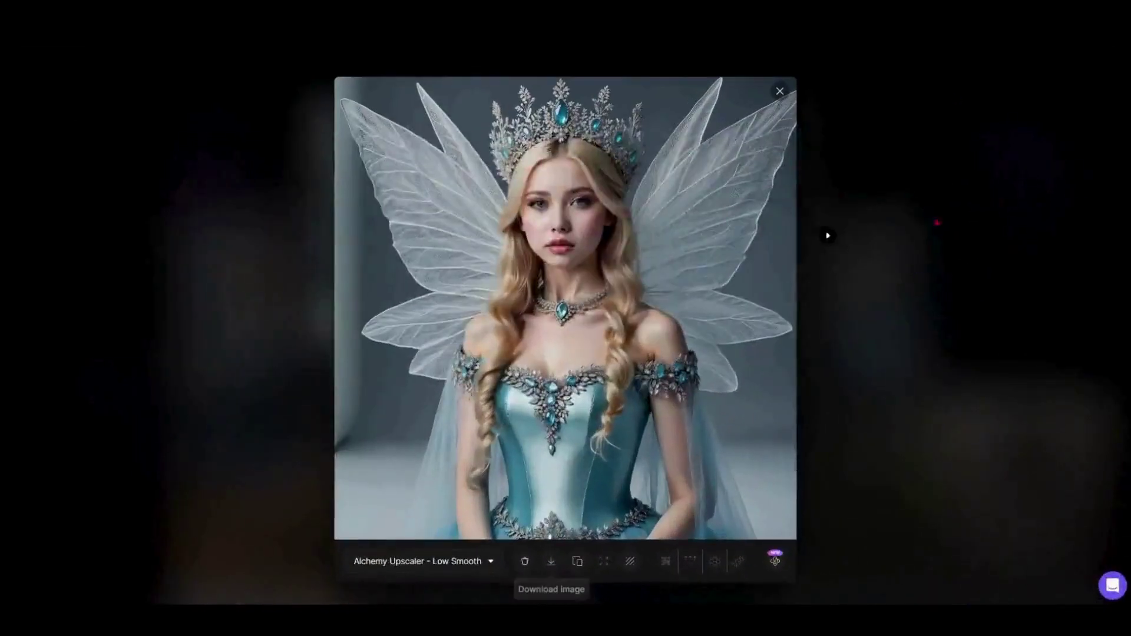
pyautogui.click(551, 561)
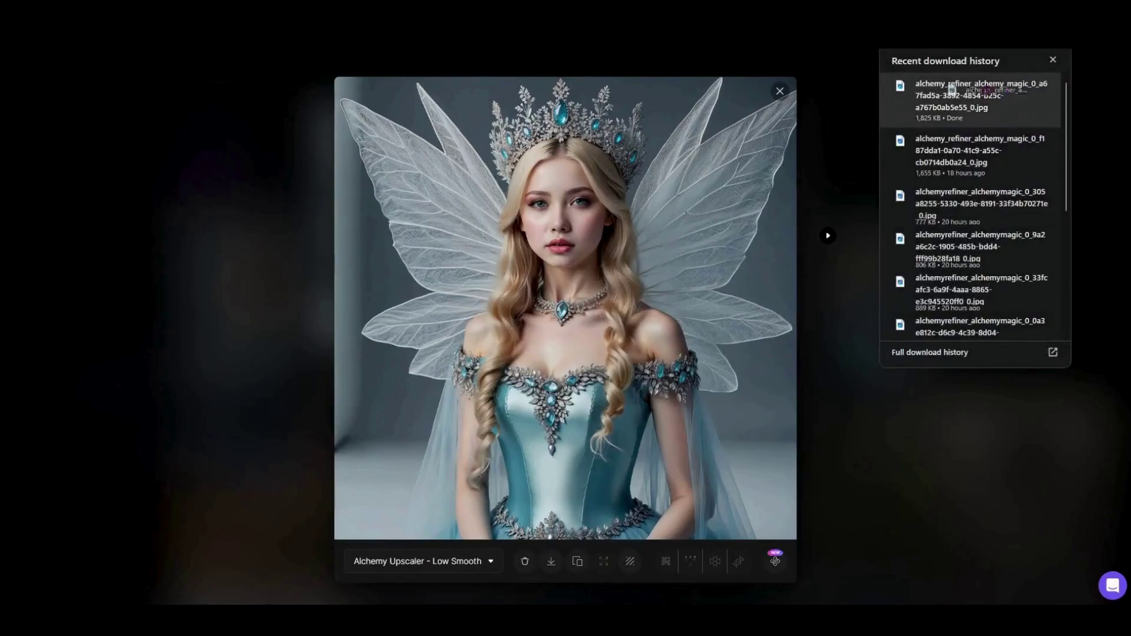
pyautogui.moveTo(967, 95); pyautogui.dragTo(616, 325)
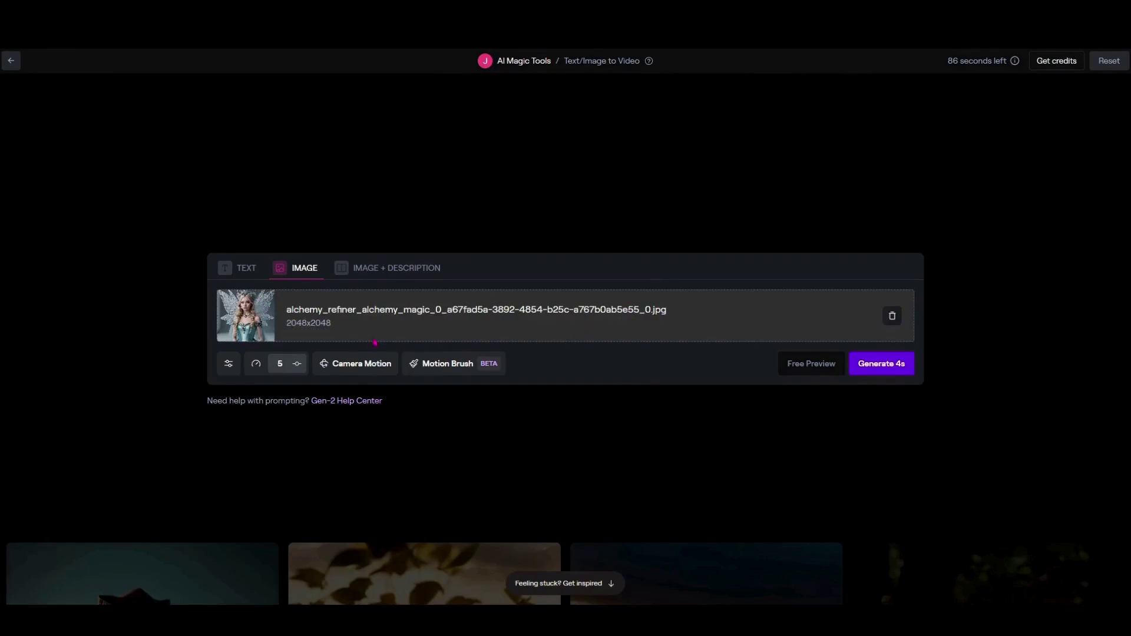
# - Open Motion Brush, enlarge the brush, and paint over both fairy wings
pyautogui.click(440, 368)
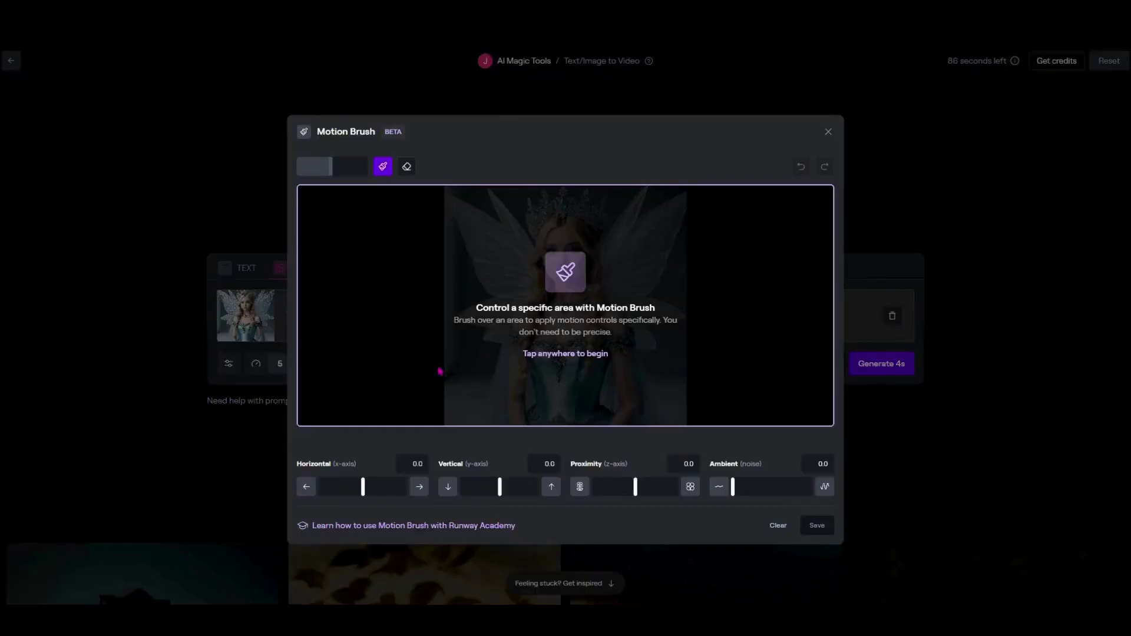
pyautogui.click(556, 342)
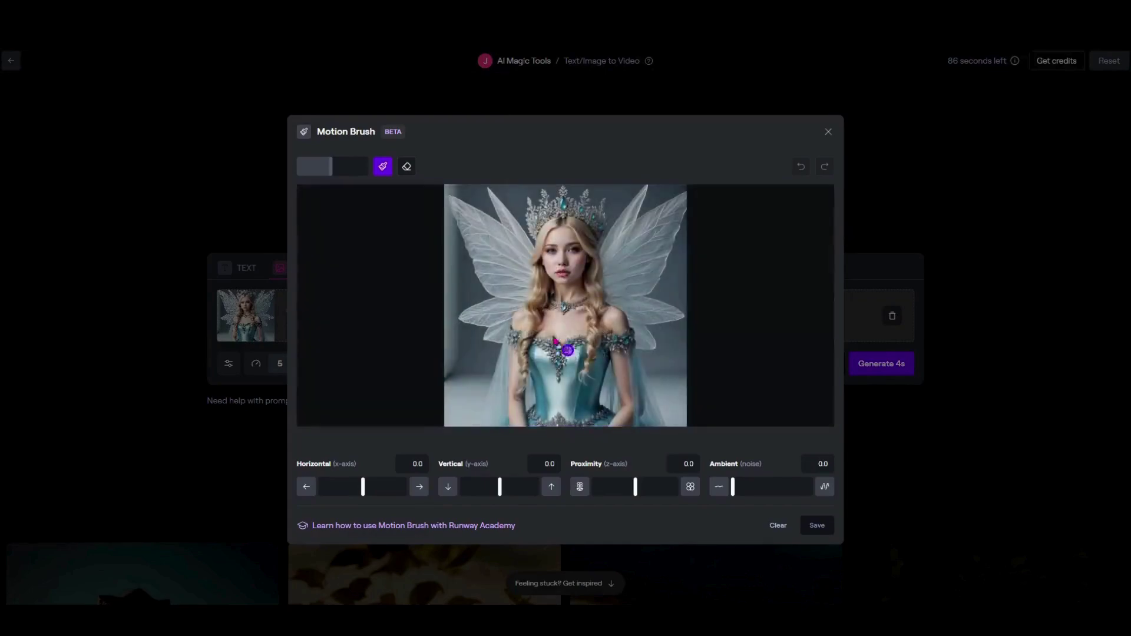
pyautogui.moveTo(332, 166); pyautogui.dragTo(307, 166)
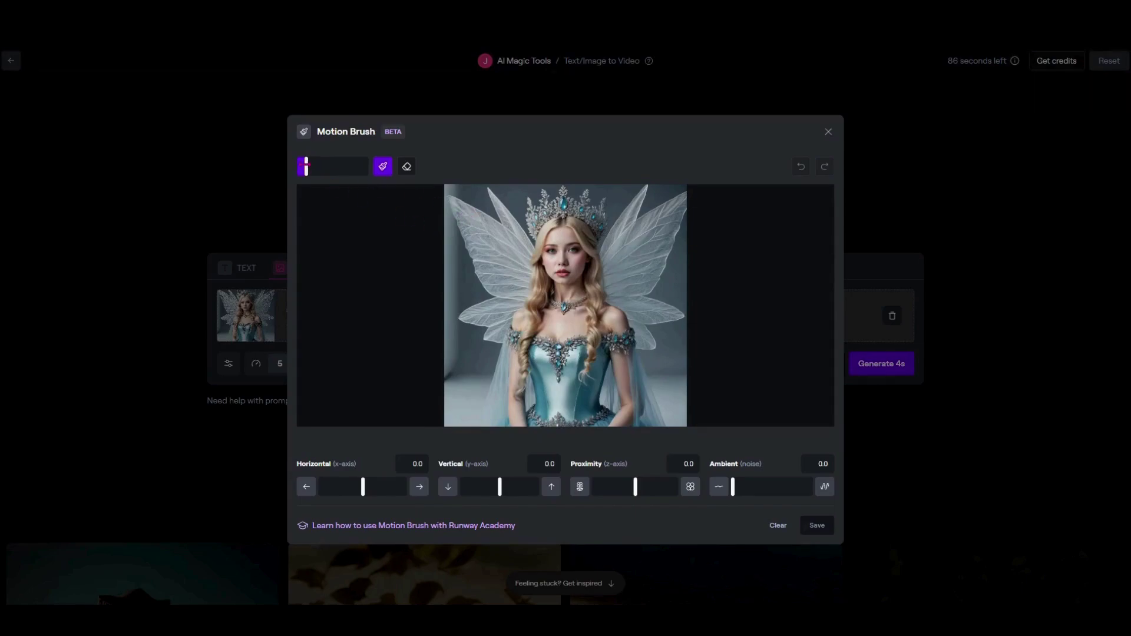
pyautogui.moveTo(306, 166); pyautogui.dragTo(323, 168)
pyautogui.moveTo(458, 207)
pyautogui.mouseDown()
pyautogui.moveTo(480, 259)
pyautogui.moveTo(519, 293)
pyautogui.moveTo(521, 256)
pyautogui.moveTo(472, 221)
pyautogui.moveTo(512, 306)
pyautogui.mouseUp()
pyautogui.moveTo(643, 192)
pyautogui.mouseDown()
pyautogui.moveTo(616, 251)
pyautogui.moveTo(628, 225)
pyautogui.mouseUp()
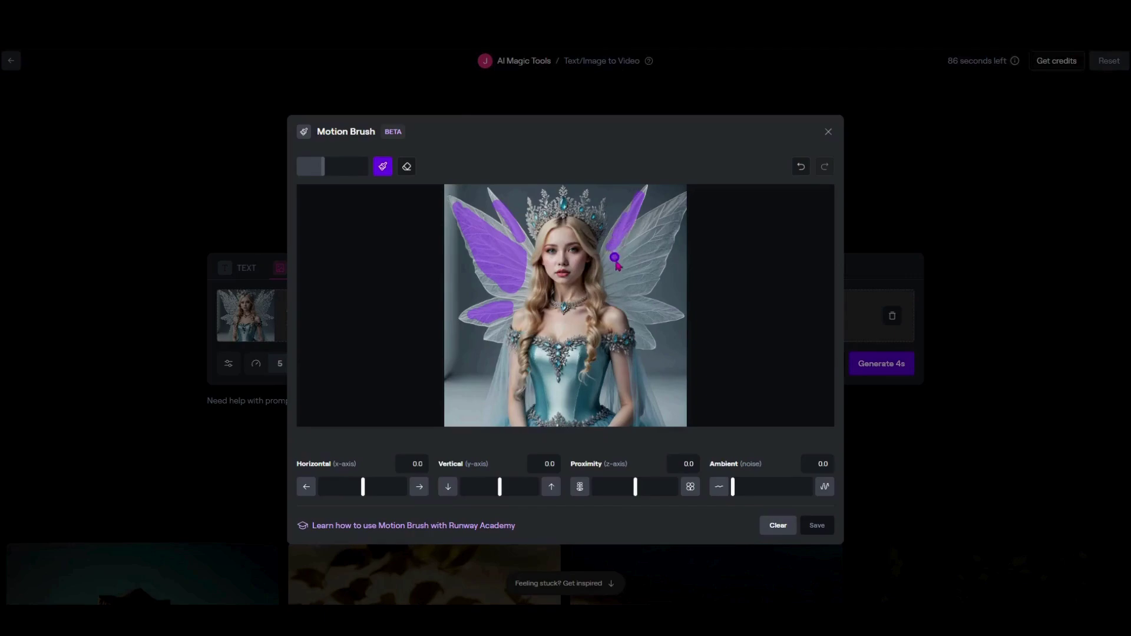
pyautogui.moveTo(613, 261)
pyautogui.mouseDown()
pyautogui.moveTo(675, 209)
pyautogui.moveTo(610, 266)
pyautogui.moveTo(617, 297)
pyautogui.moveTo(634, 290)
pyautogui.moveTo(669, 218)
pyautogui.moveTo(625, 289)
pyautogui.moveTo(670, 307)
pyautogui.mouseUp()
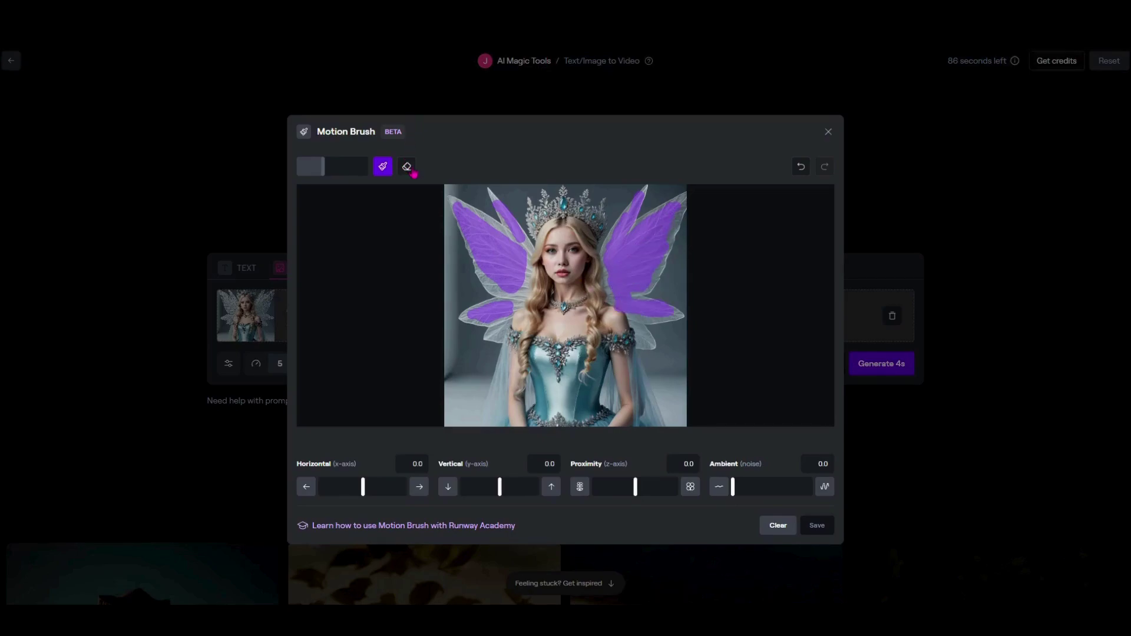
# - Touch up the right wing tip and left wing gap, then add slight rightward Horizontal motion
pyautogui.click(406, 166)
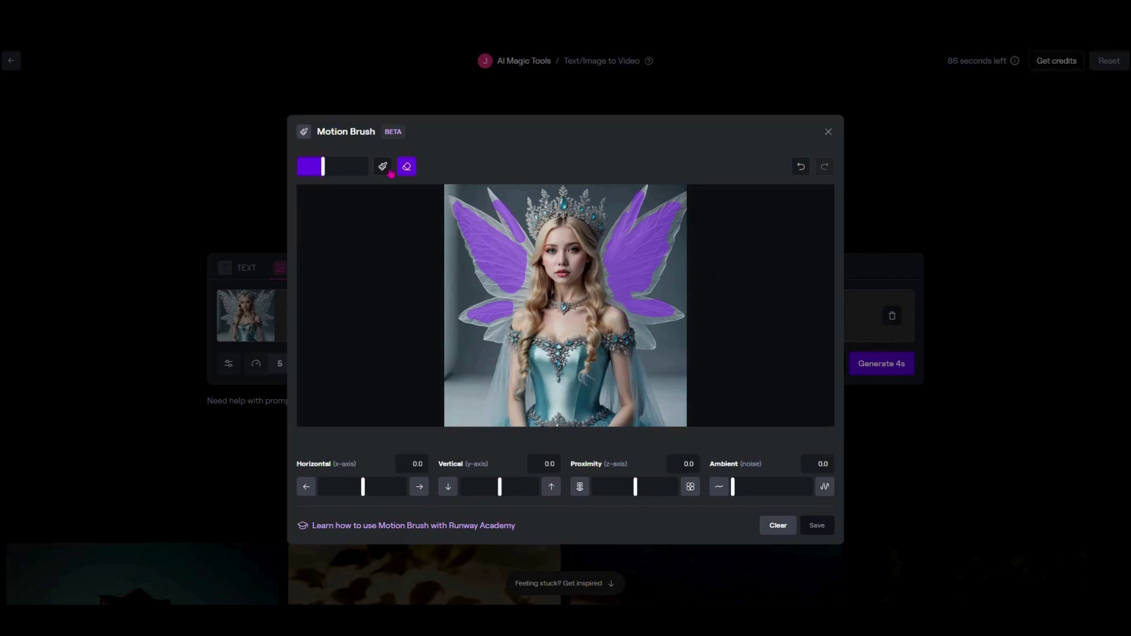
pyautogui.click(384, 167)
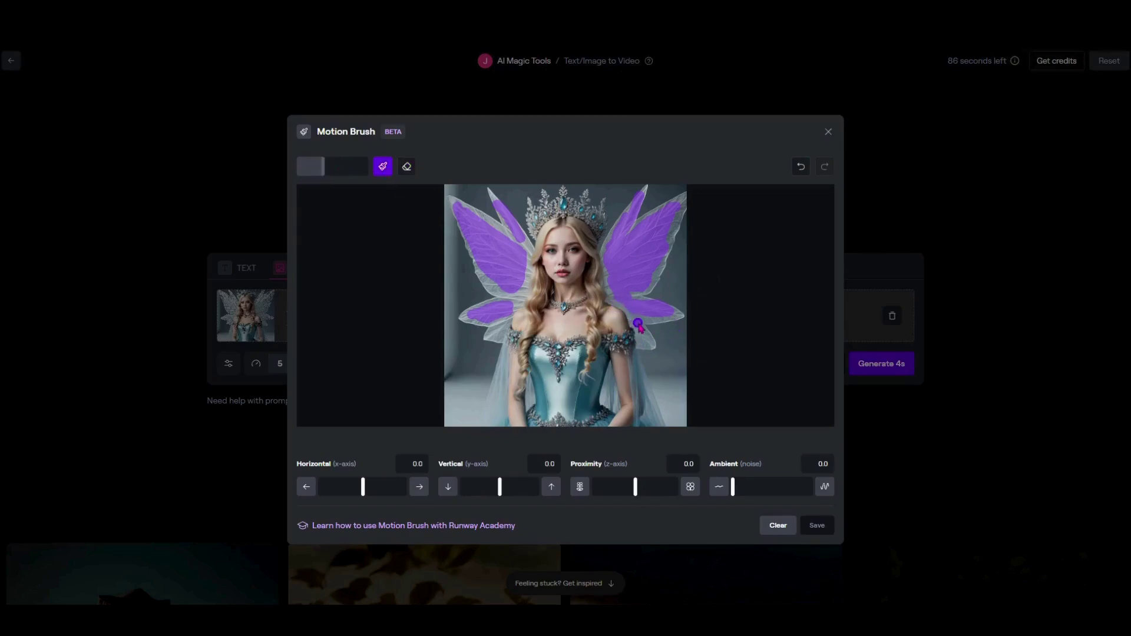
pyautogui.moveTo(639, 324)
pyautogui.mouseDown()
pyautogui.moveTo(647, 348)
pyautogui.moveTo(638, 321)
pyautogui.moveTo(654, 317)
pyautogui.moveTo(641, 315)
pyautogui.mouseUp()
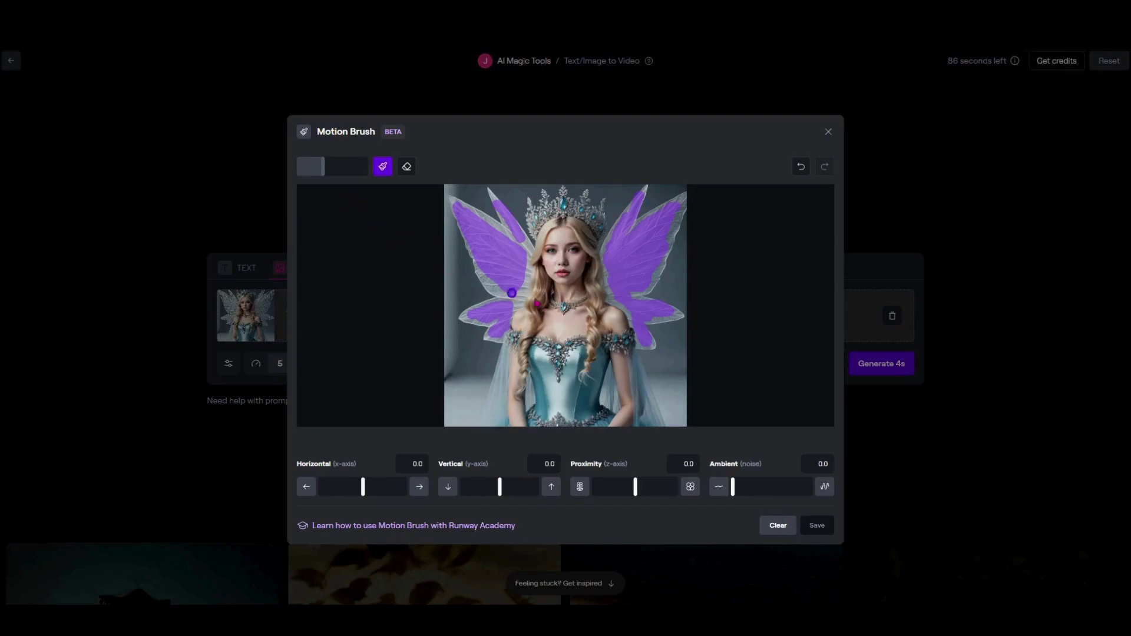
pyautogui.moveTo(514, 292)
pyautogui.mouseDown()
pyautogui.moveTo(506, 304)
pyautogui.moveTo(506, 292)
pyautogui.mouseUp()
pyautogui.moveTo(363, 491); pyautogui.dragTo(366, 492)
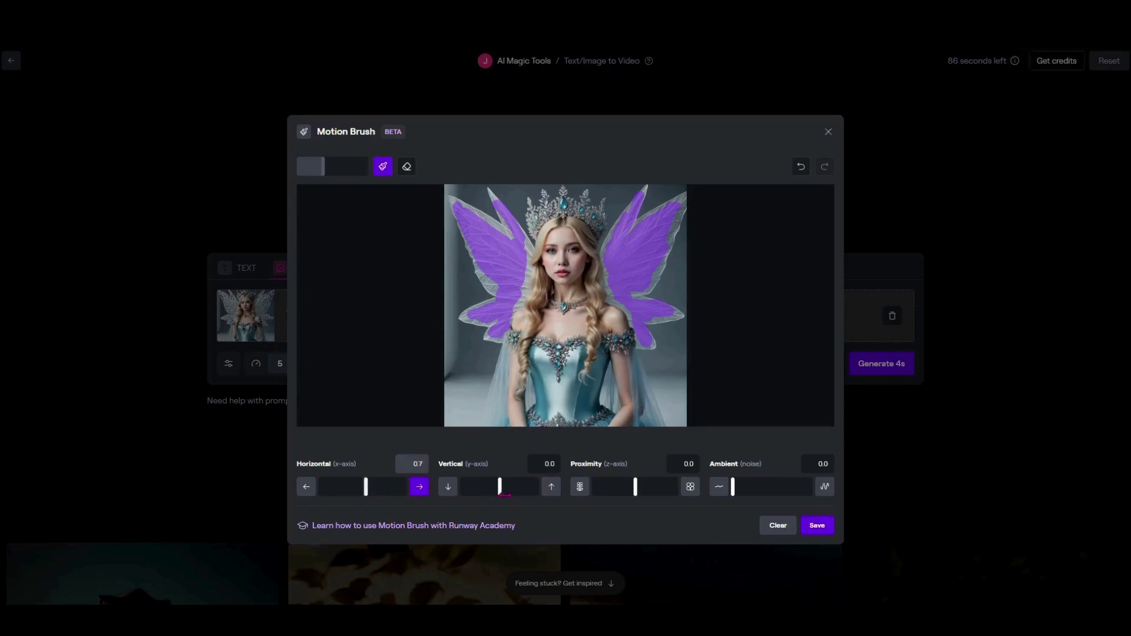
# - Set Vertical motion to 0.5 and Ambient to 4.0, then save the Motion Brush settings
pyautogui.moveTo(502, 491); pyautogui.dragTo(504, 491)
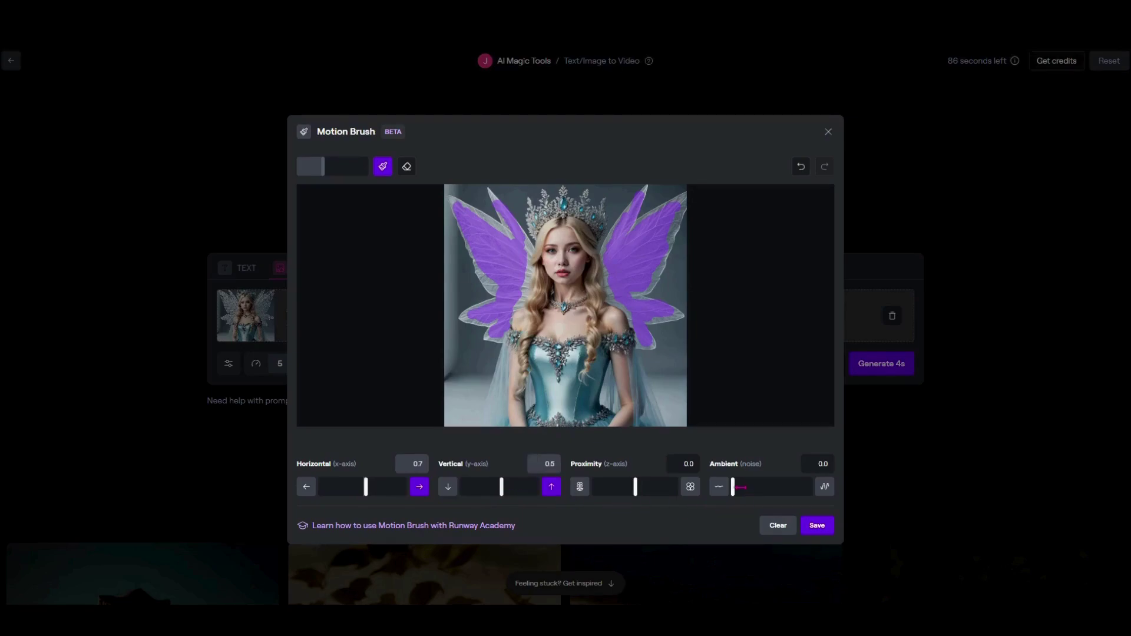
pyautogui.moveTo(734, 491); pyautogui.dragTo(763, 496)
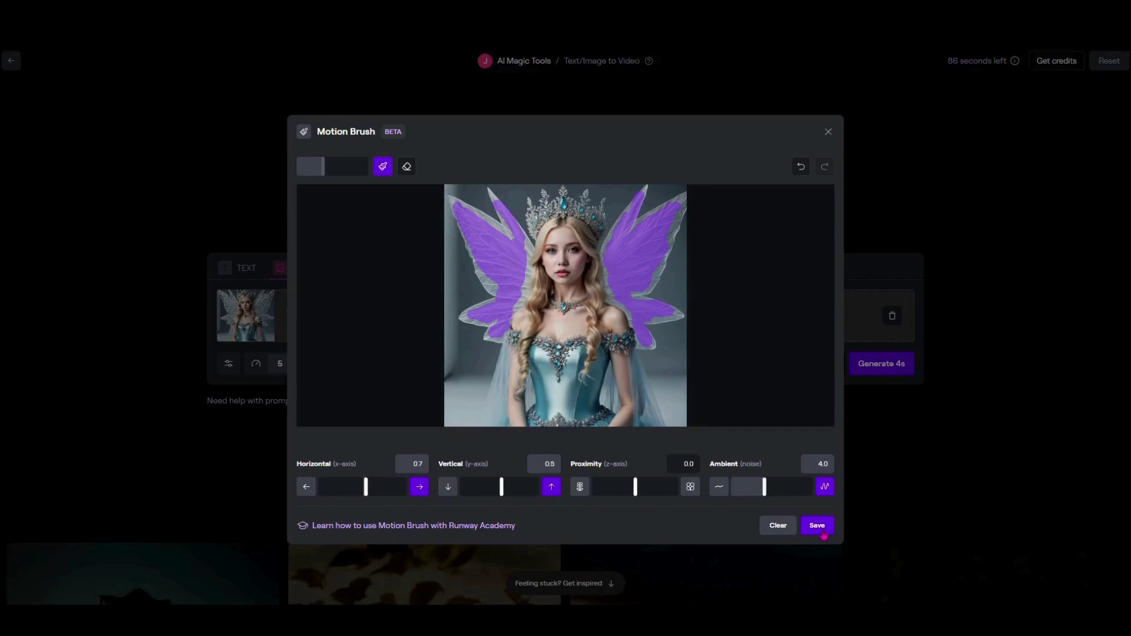
pyautogui.click(819, 526)
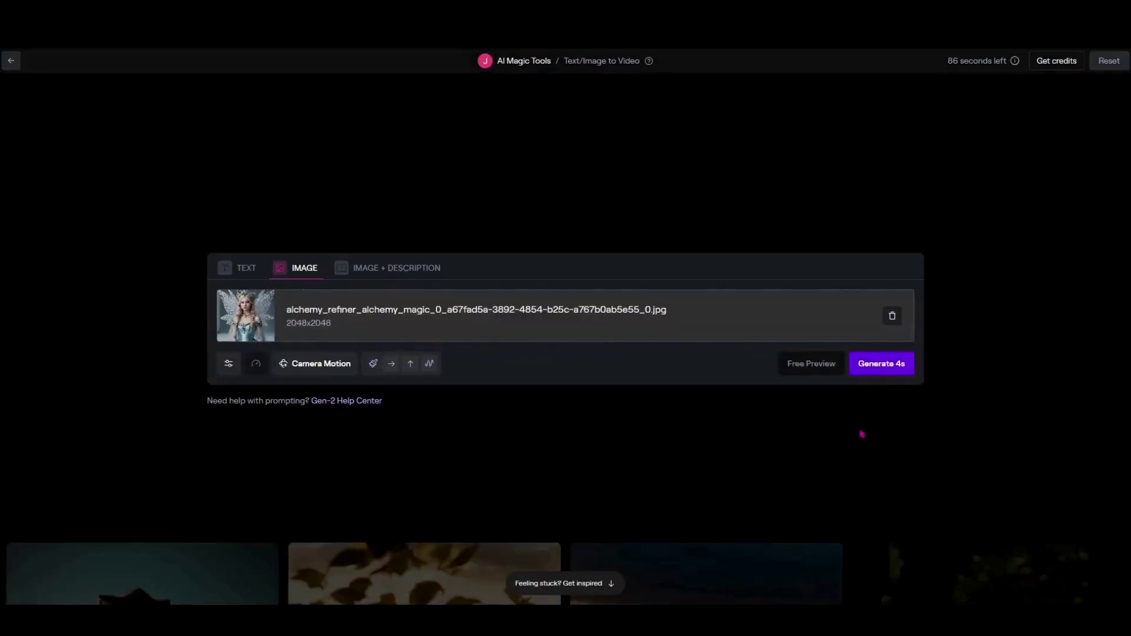
# - Run Generate 4s and play back the resulting fairy video
pyautogui.click(869, 376)
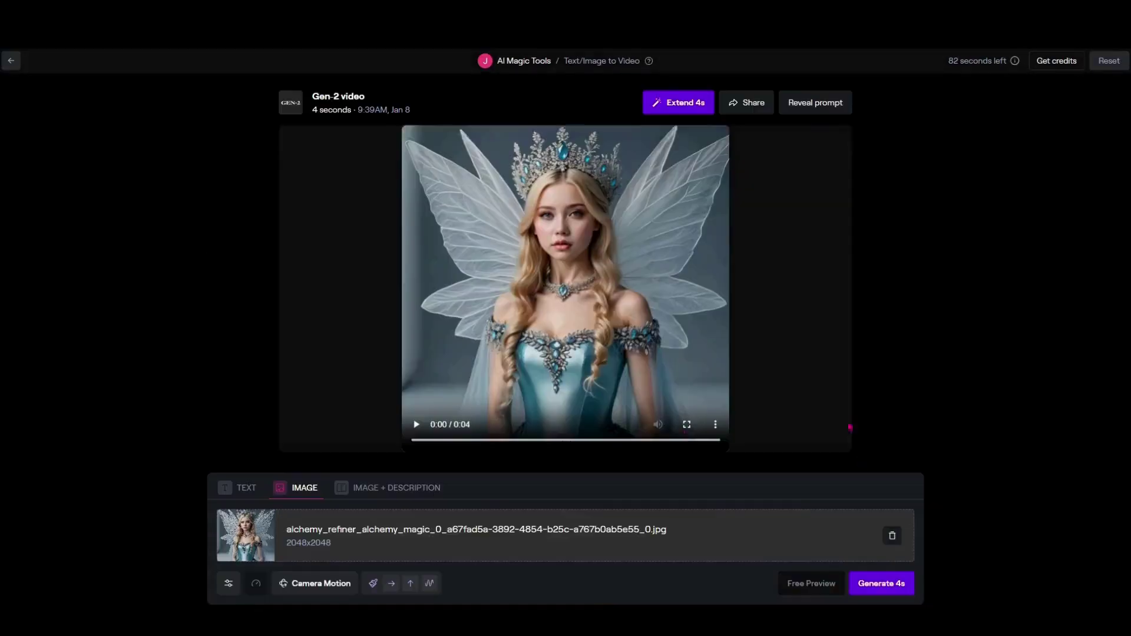
pyautogui.click(417, 432)
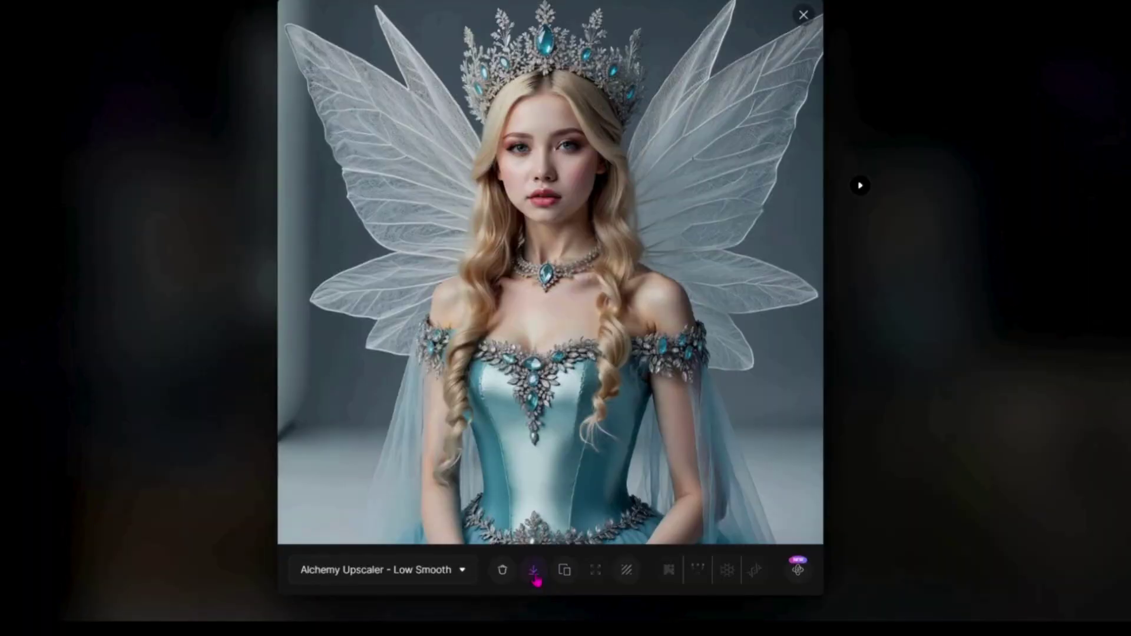
pyautogui.click(534, 572)
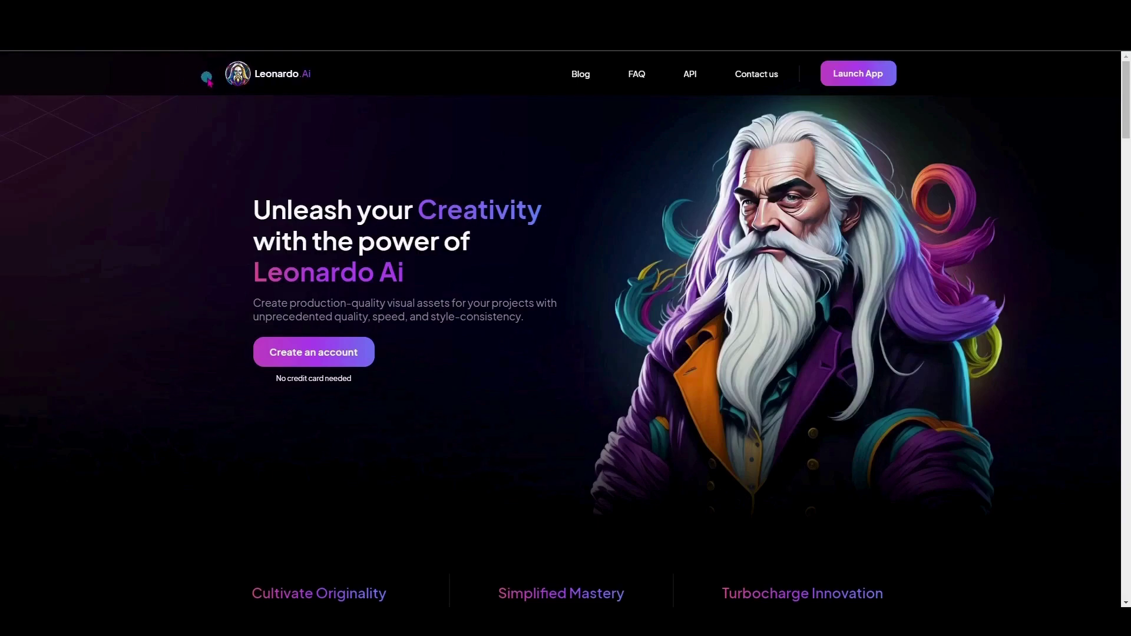
# - Scroll to the Platform Gallery and open the 'A fairy with ethereal wings' image
pyautogui.scroll(-15, 260, 353)
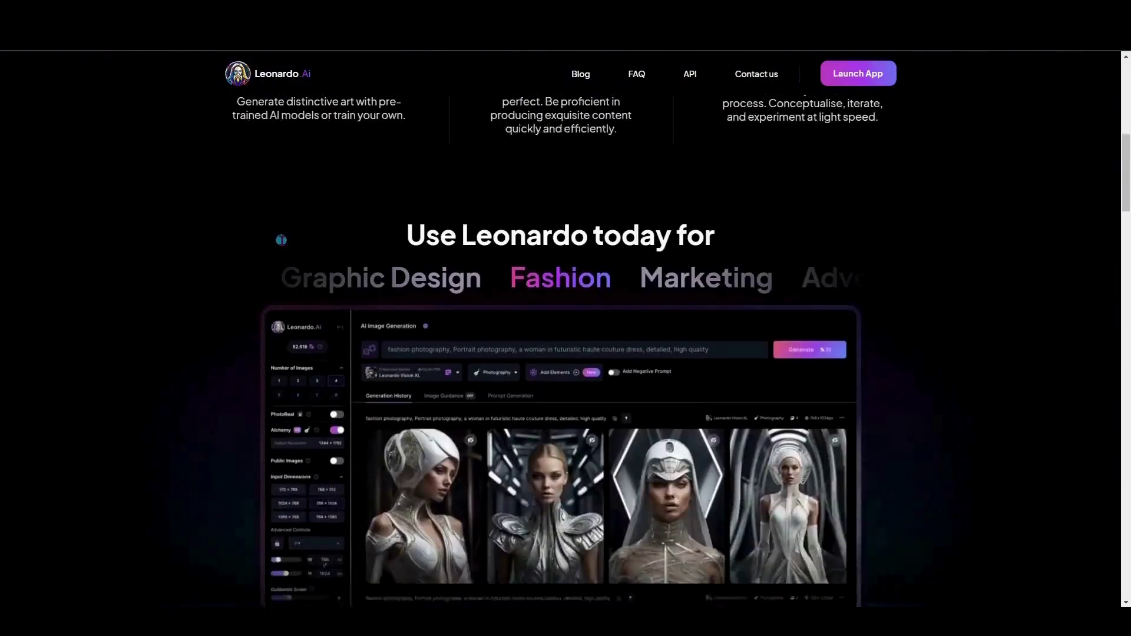
pyautogui.scroll(-9, 282, 239)
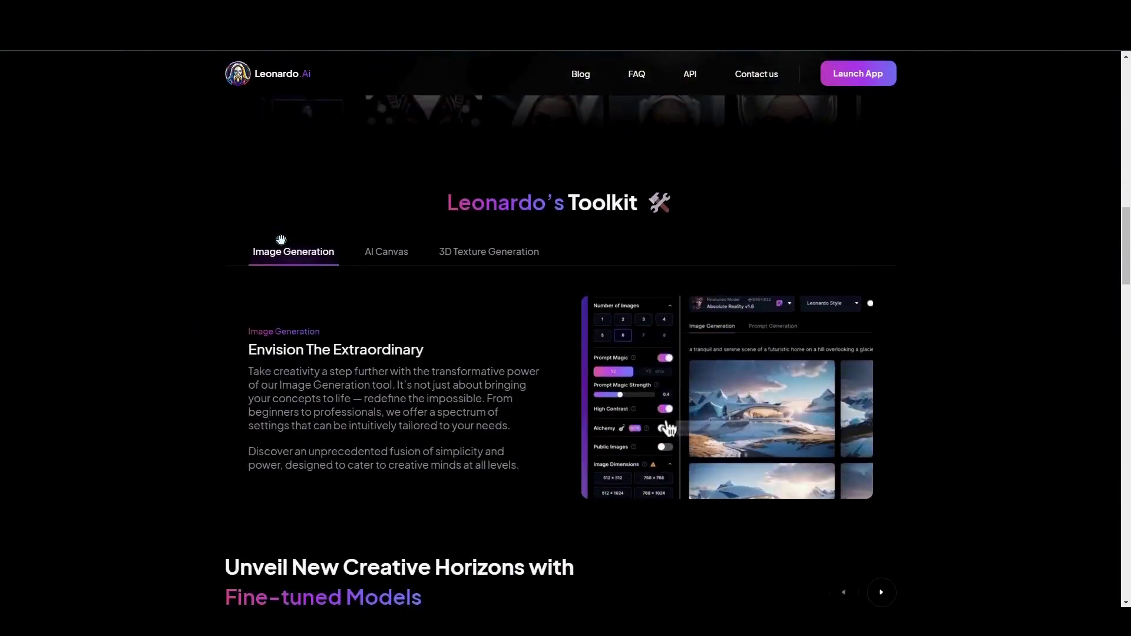
pyautogui.scroll(-10, 281, 240)
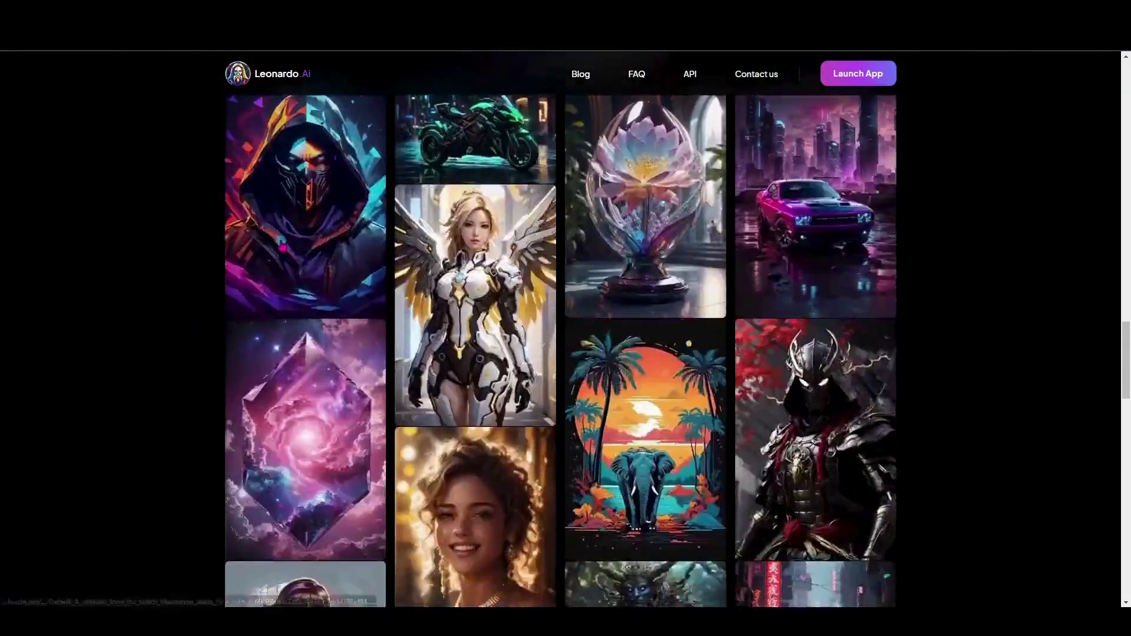
pyautogui.click(834, 339)
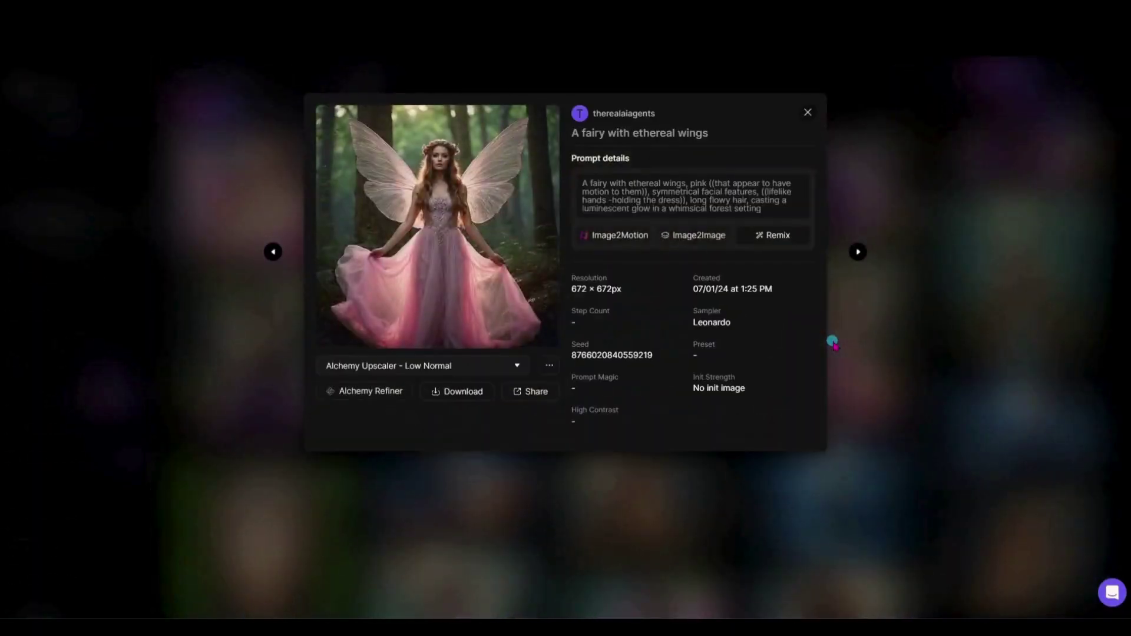
pyautogui.click(495, 370)
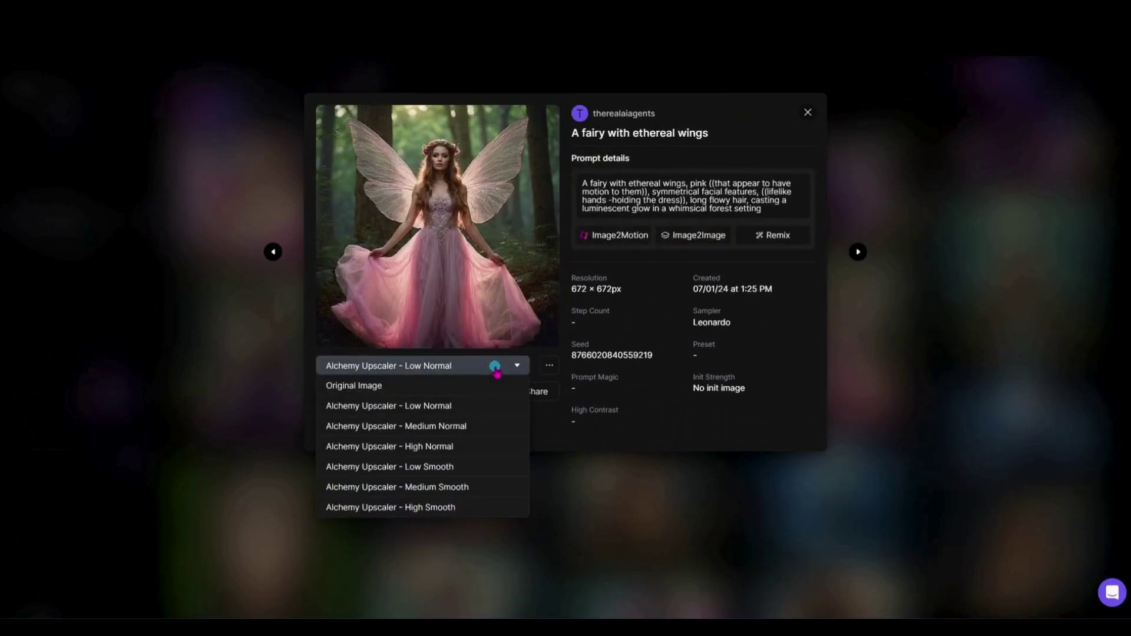
pyautogui.click(488, 386)
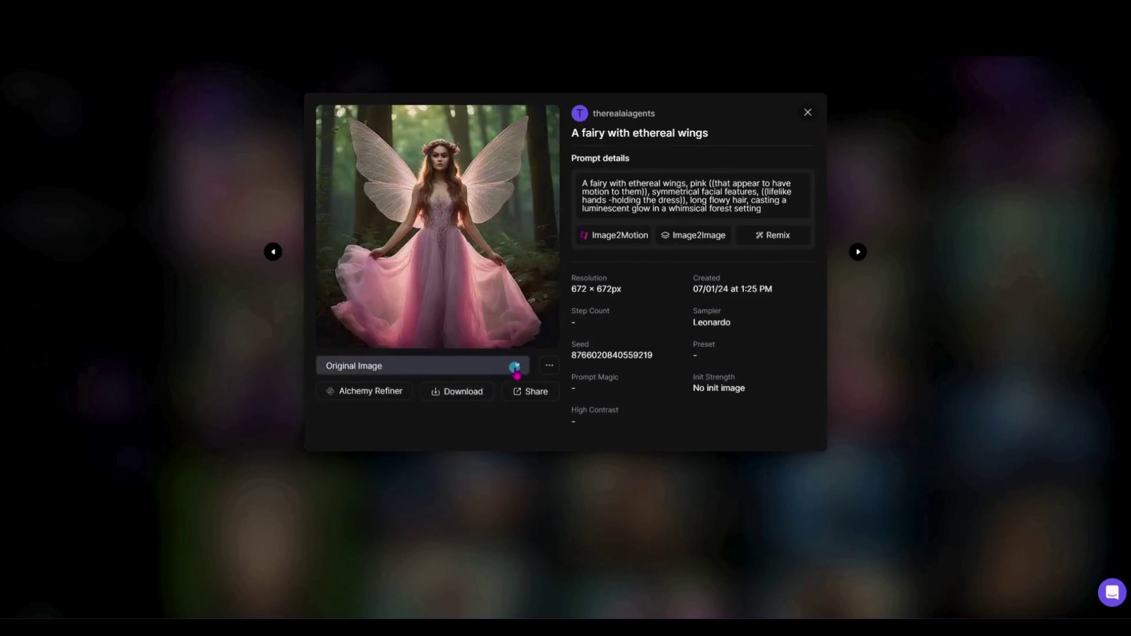
pyautogui.click(514, 369)
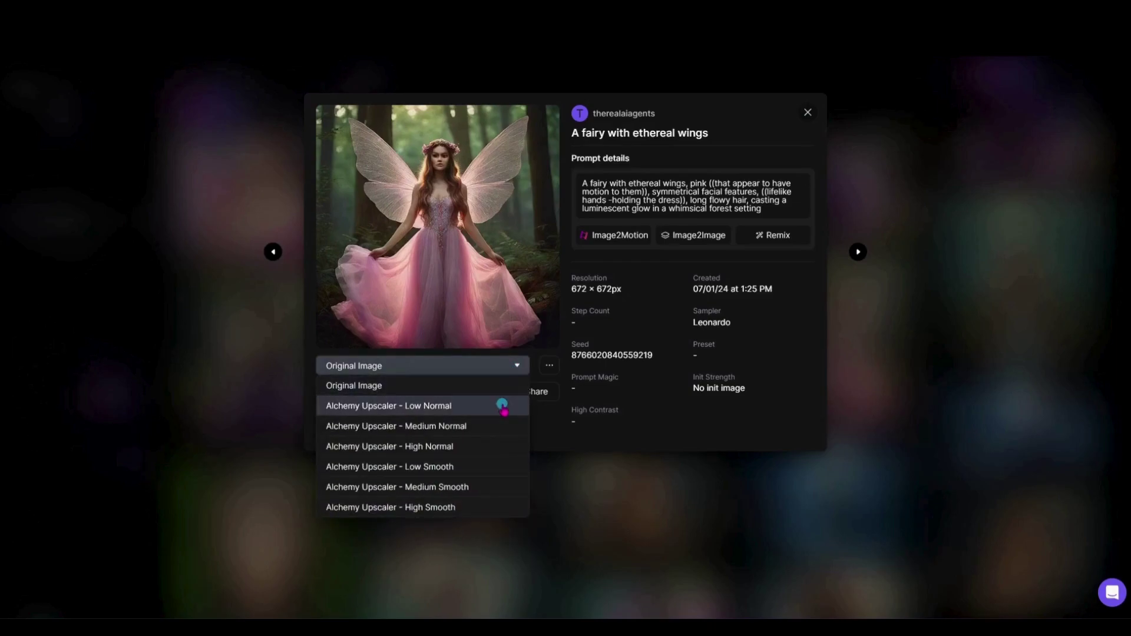
pyautogui.click(502, 407)
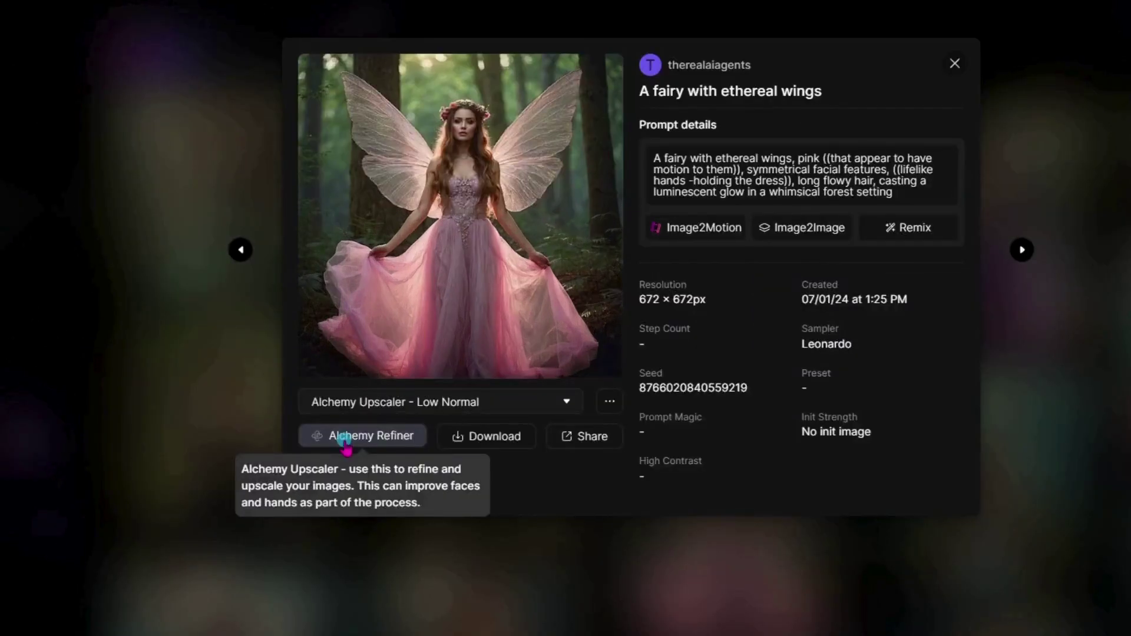
pyautogui.click(345, 437)
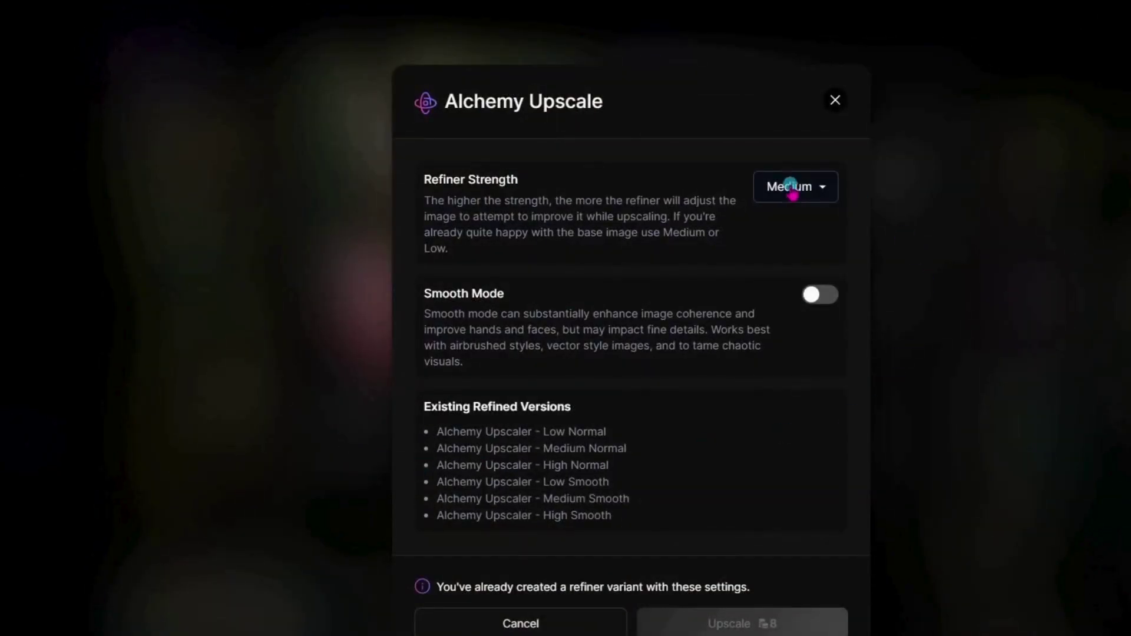
pyautogui.click(825, 189)
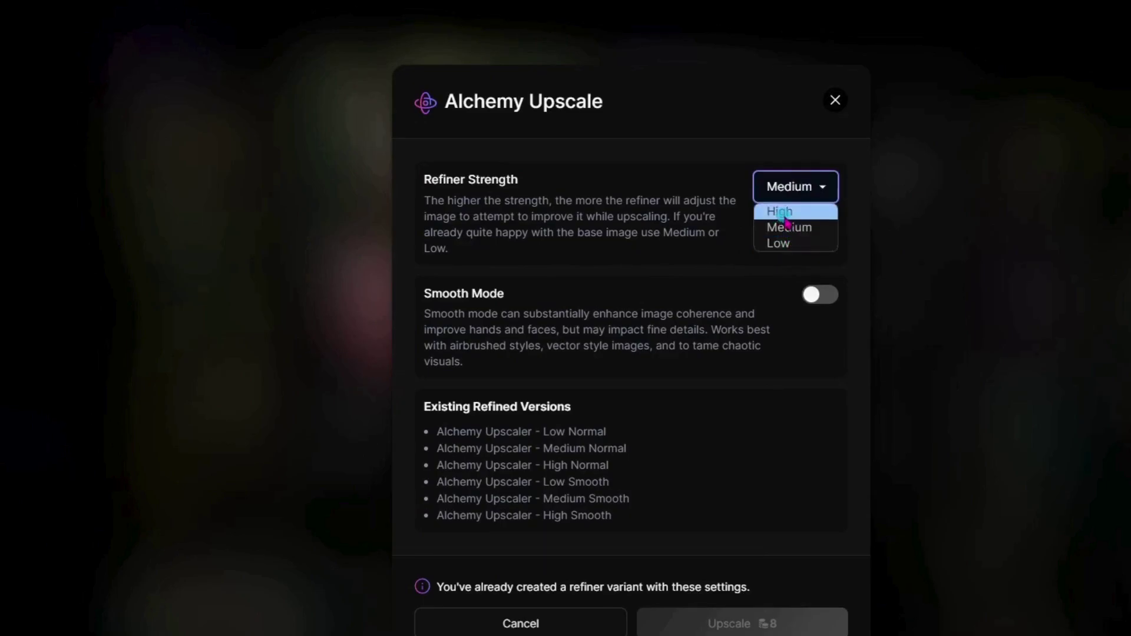
pyautogui.click(820, 296)
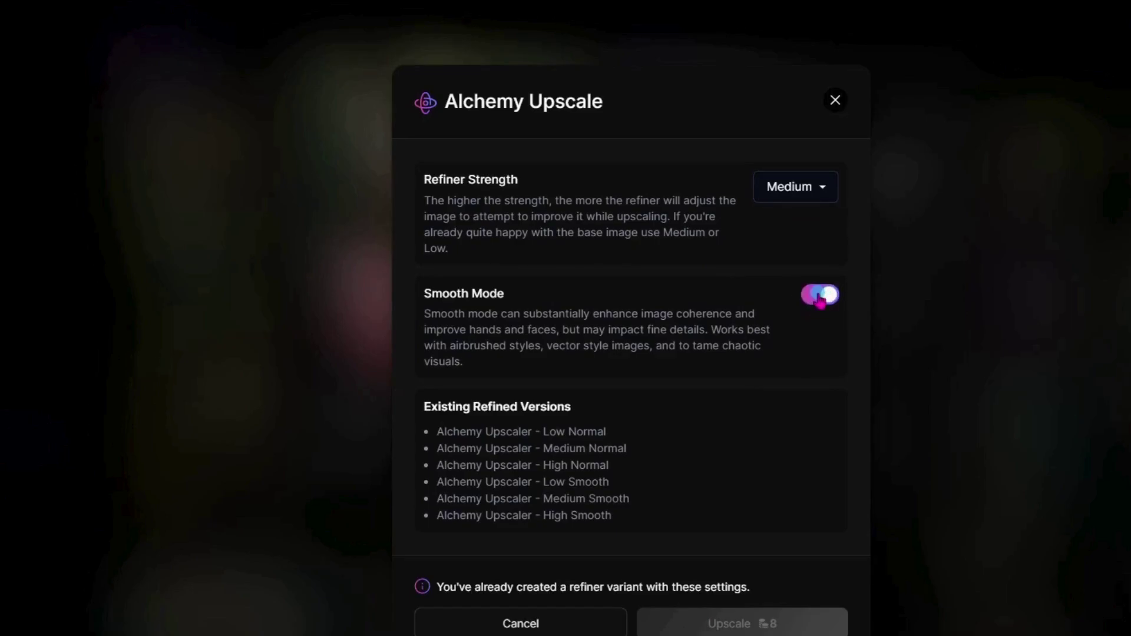
pyautogui.click(820, 296)
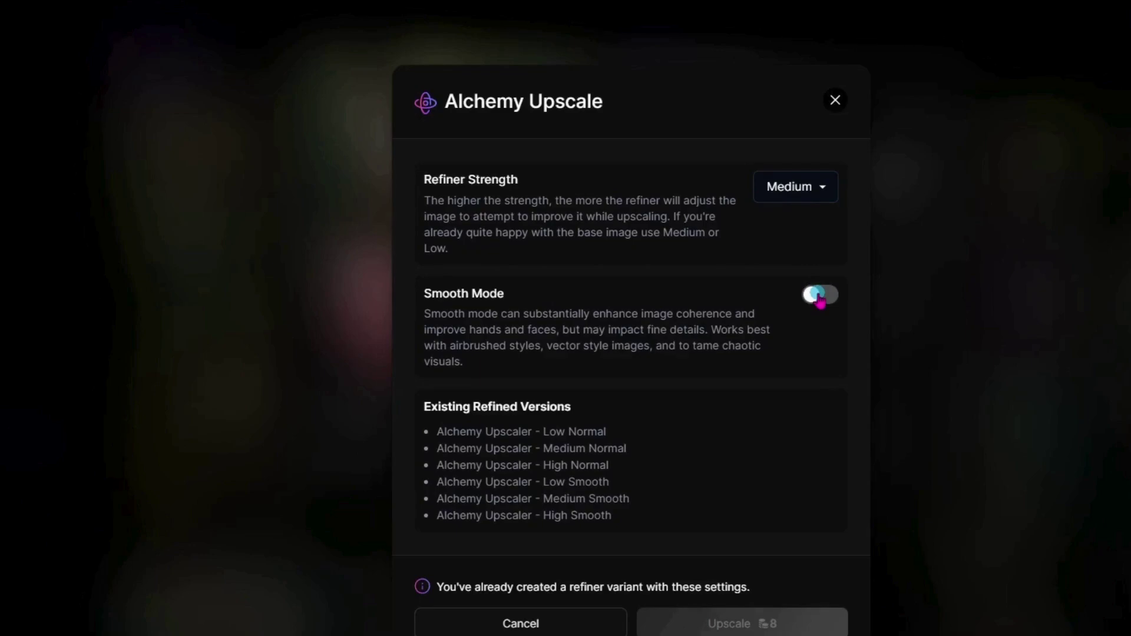
pyautogui.click(837, 101)
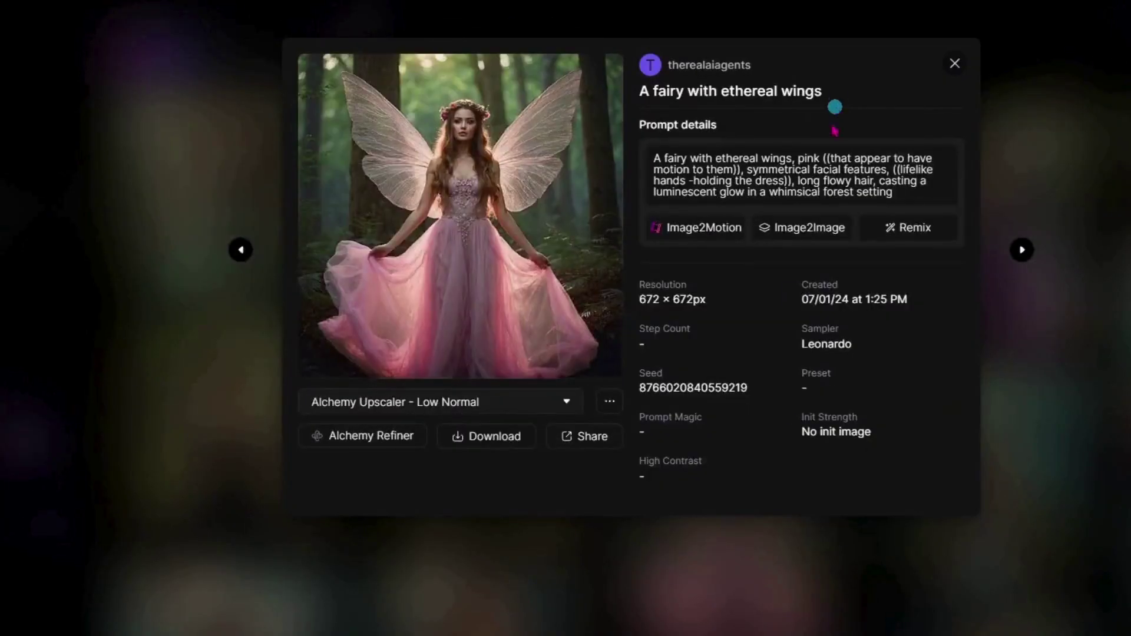